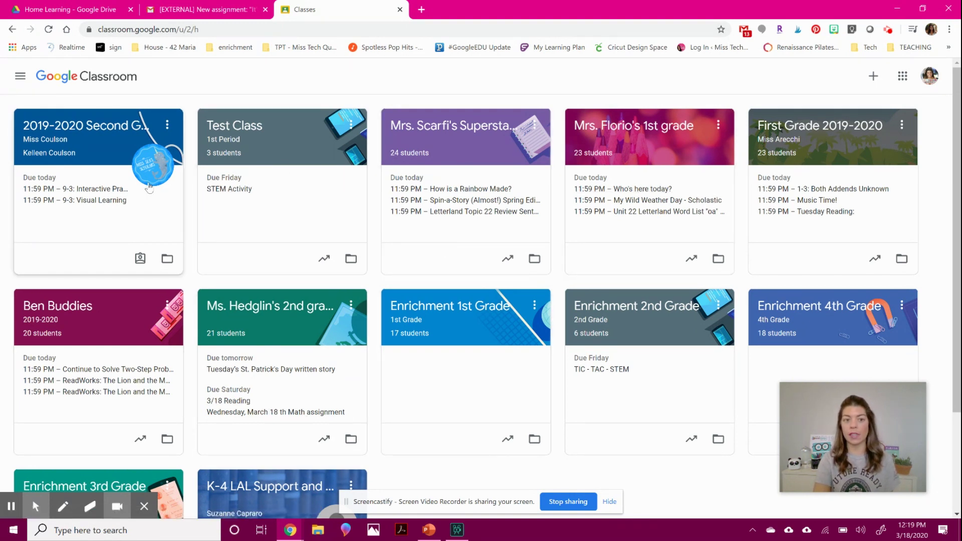
Step: Open the 2019-2020 Second Grade Scholars class, scroll its Stream posts, and view the student's work list
click(86, 120)
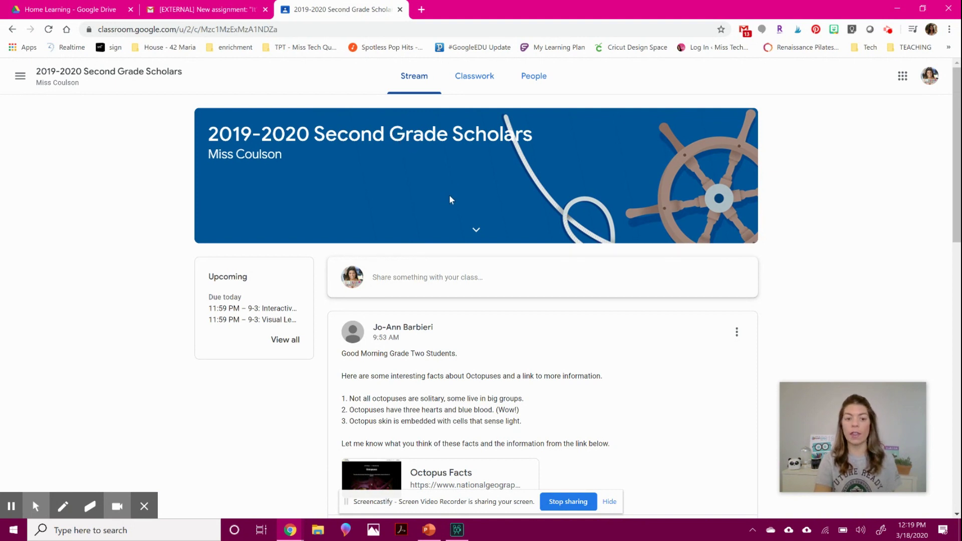
scroll(451, 161, down, 1)
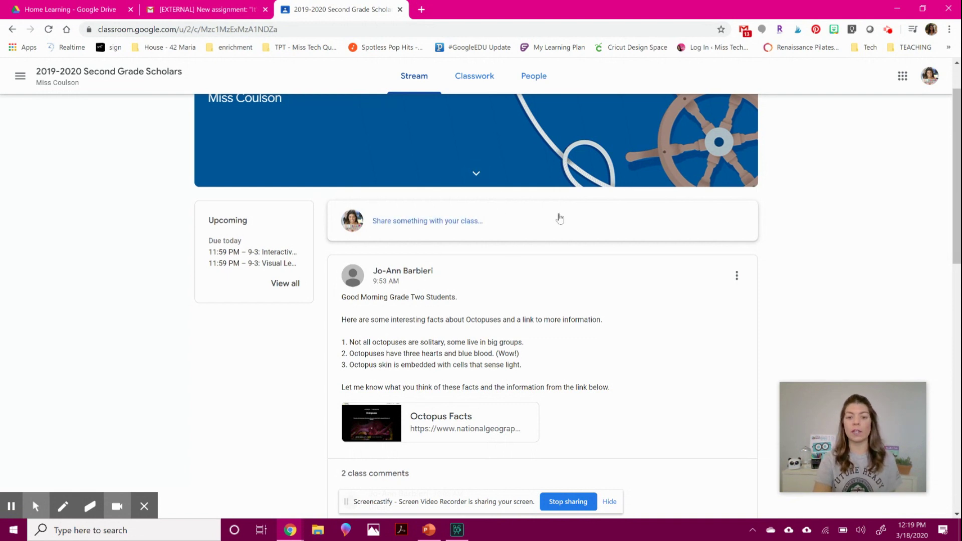
scroll(558, 217, down, 1)
scroll(547, 209, down, 1)
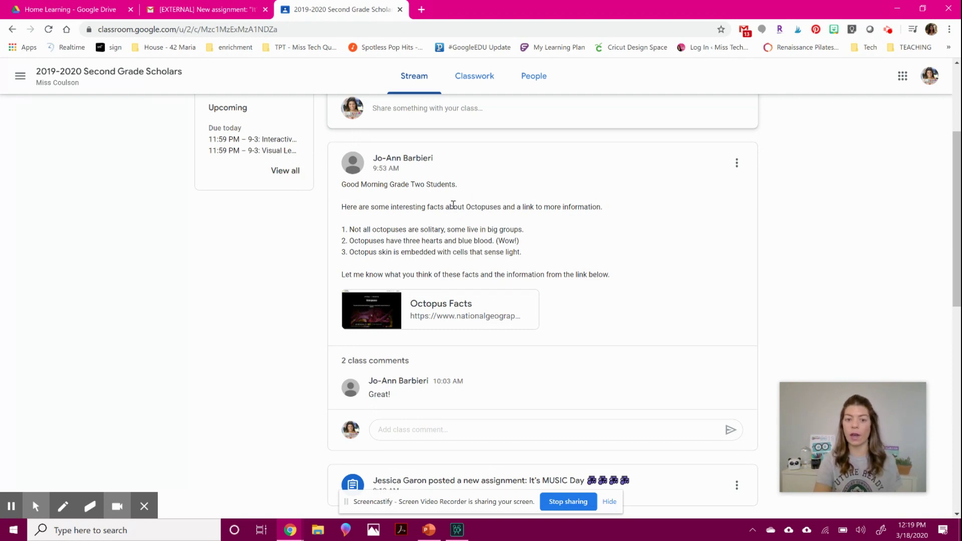
scroll(574, 229, up, 2)
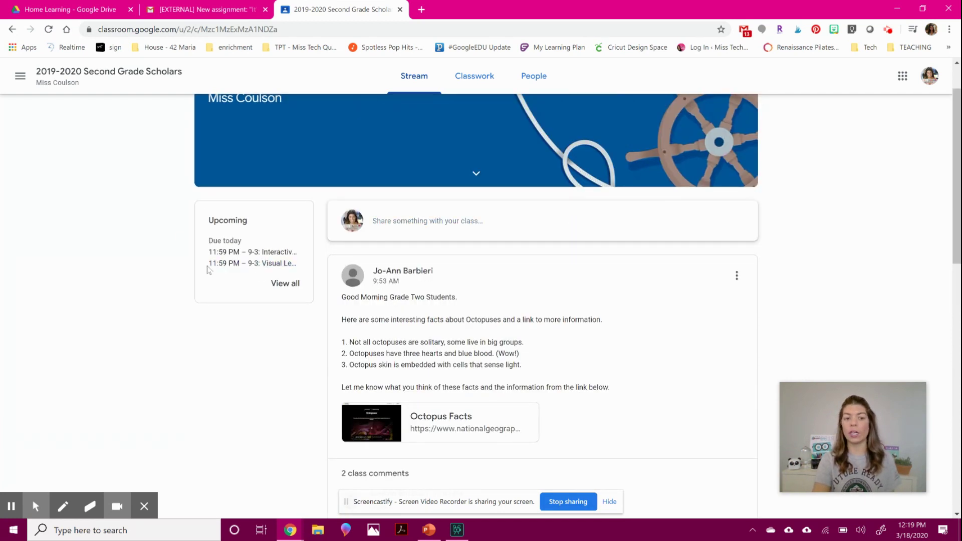
click(291, 290)
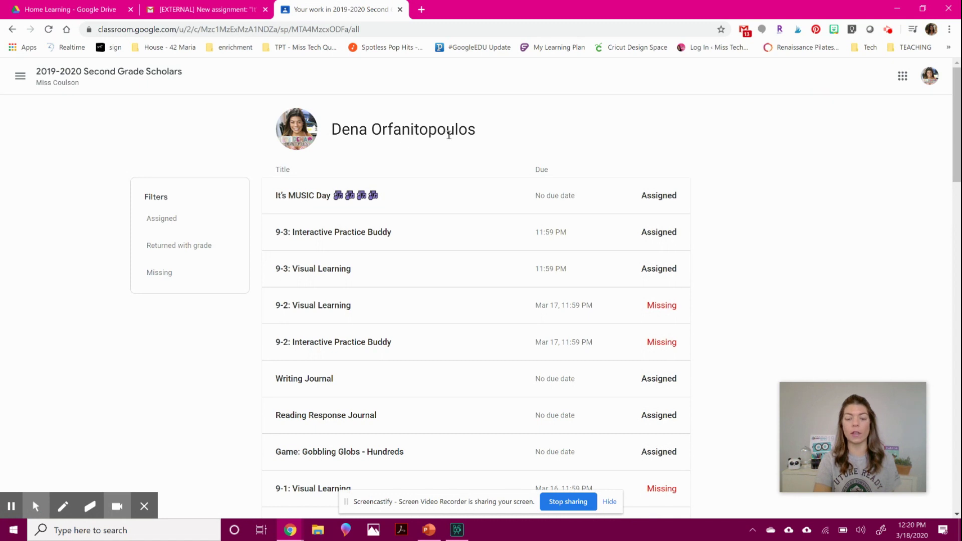
Step: Expand the 9-2: Visual Learning assignment, open its details, and start marking it done
scroll(449, 135, down, 2)
scroll(431, 120, up, 1)
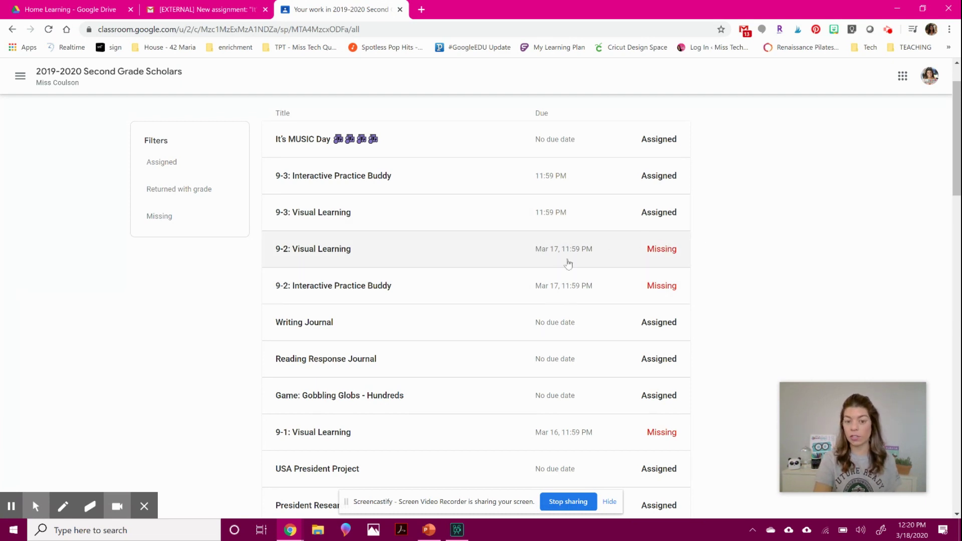
click(636, 254)
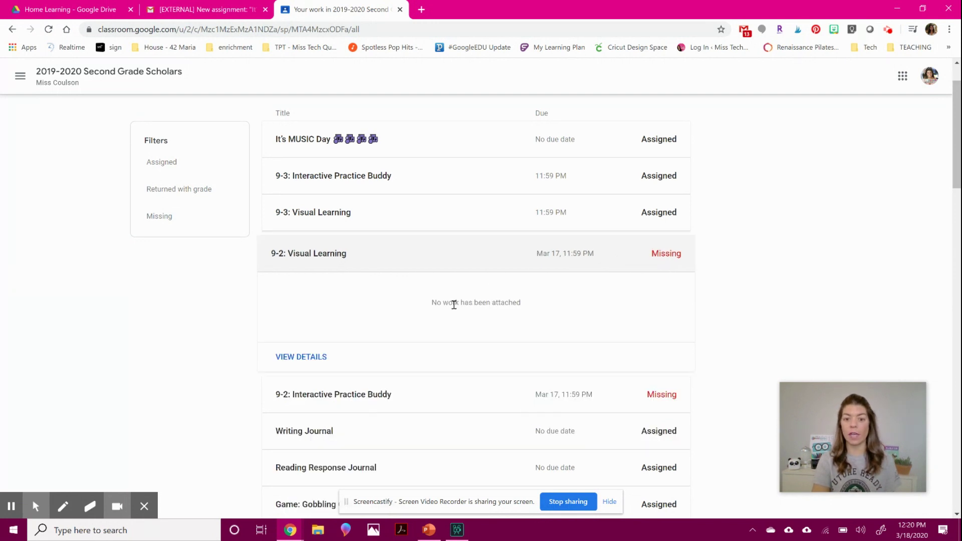
click(302, 357)
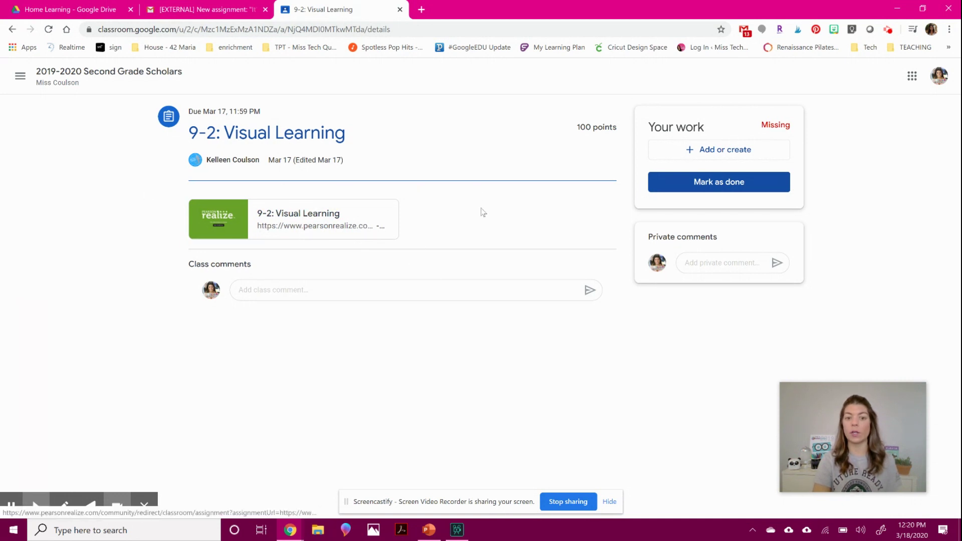
click(708, 188)
Step: Confirm 9-2: Visual Learning as done, return to the work list, and collapse its row
click(541, 334)
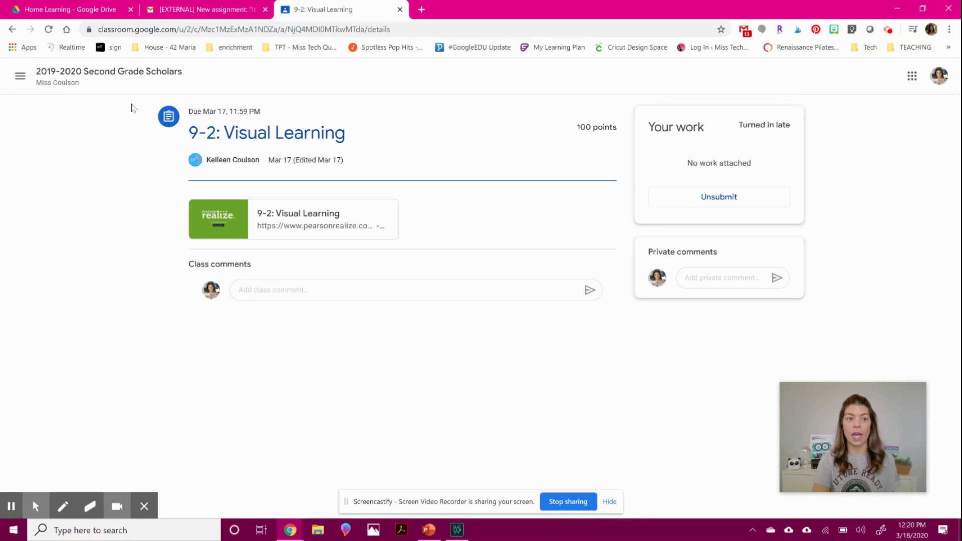
click(13, 30)
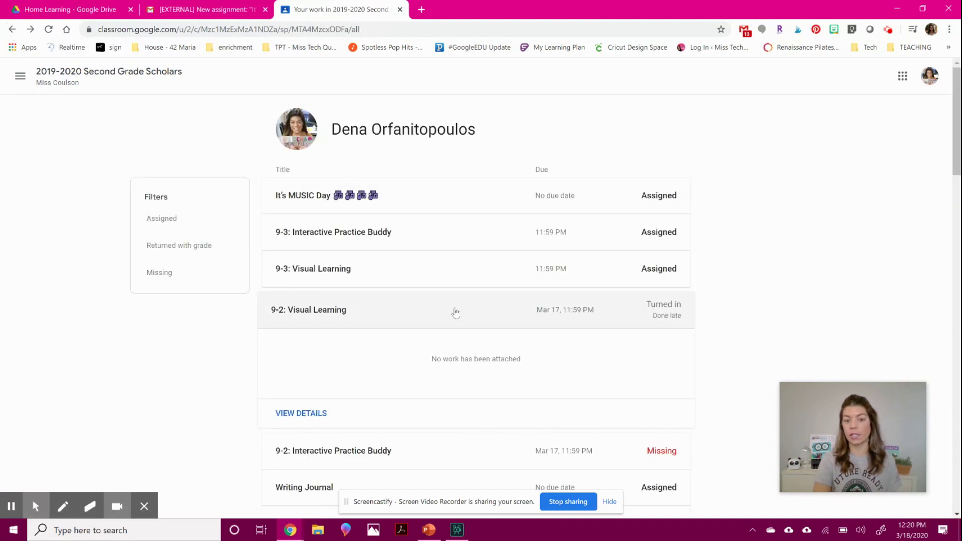
click(500, 304)
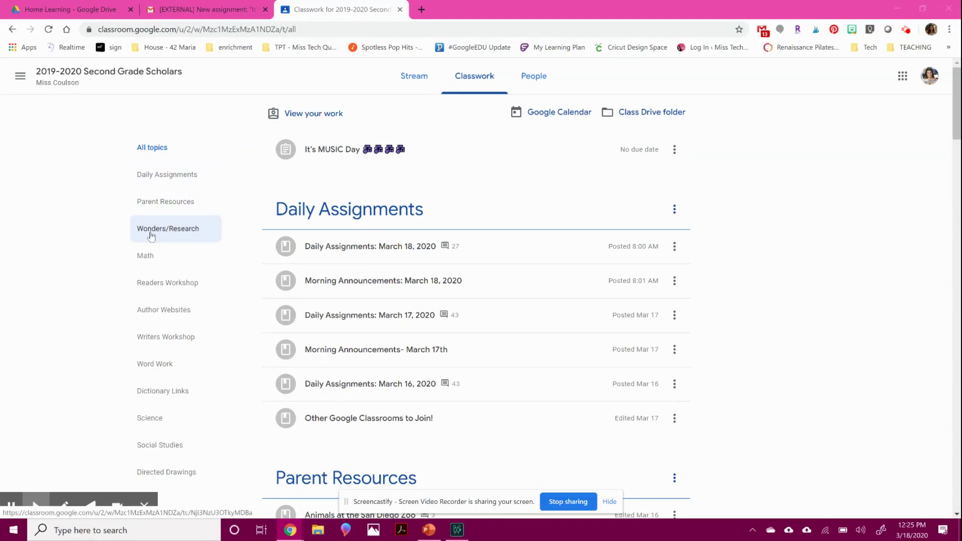
Step: Browse the Math and Word Work topics, return to All topics, and open the March 18 Daily Assignments slideshow
click(156, 255)
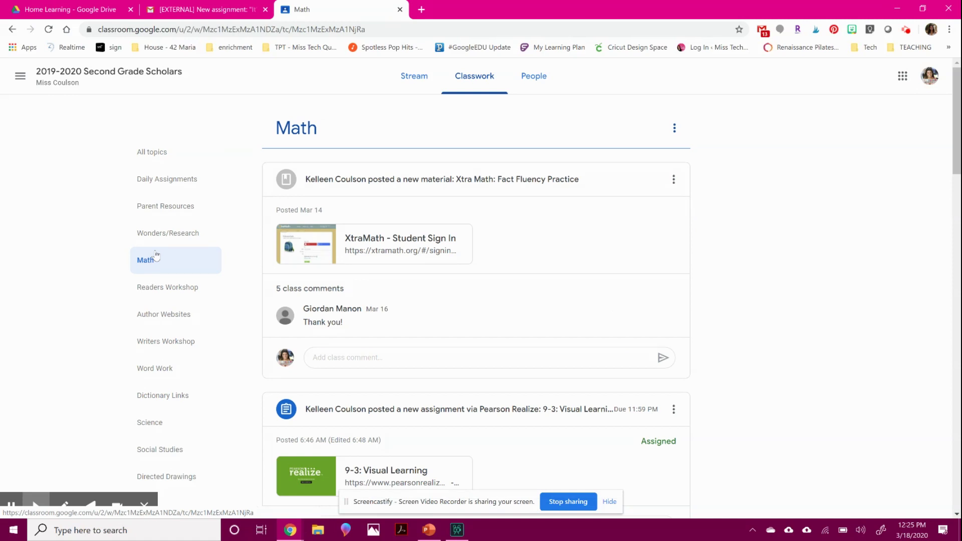
click(147, 367)
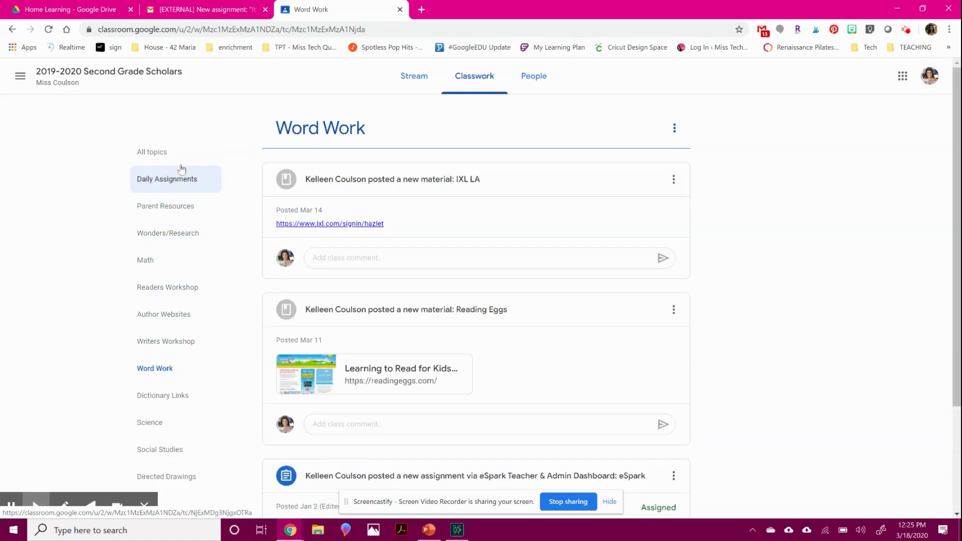
click(198, 153)
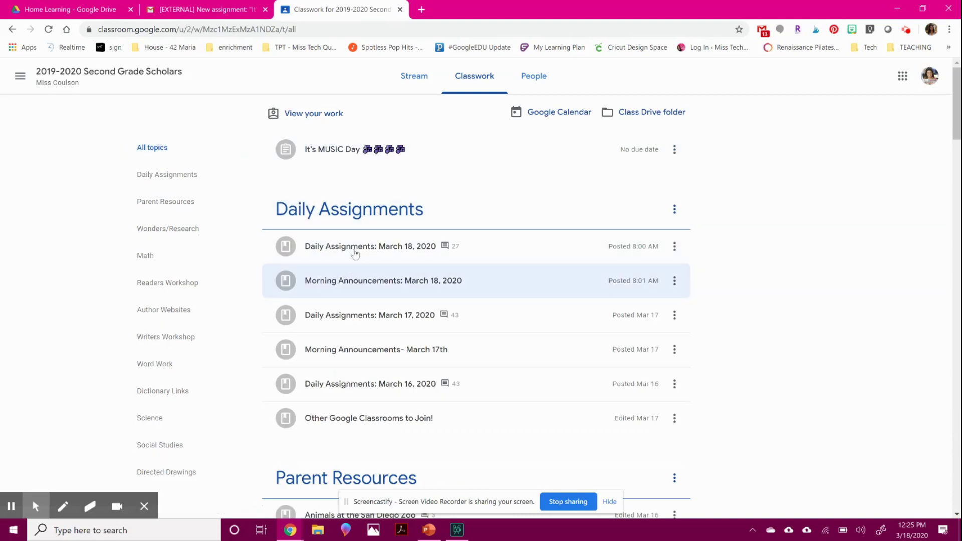
click(356, 248)
click(346, 299)
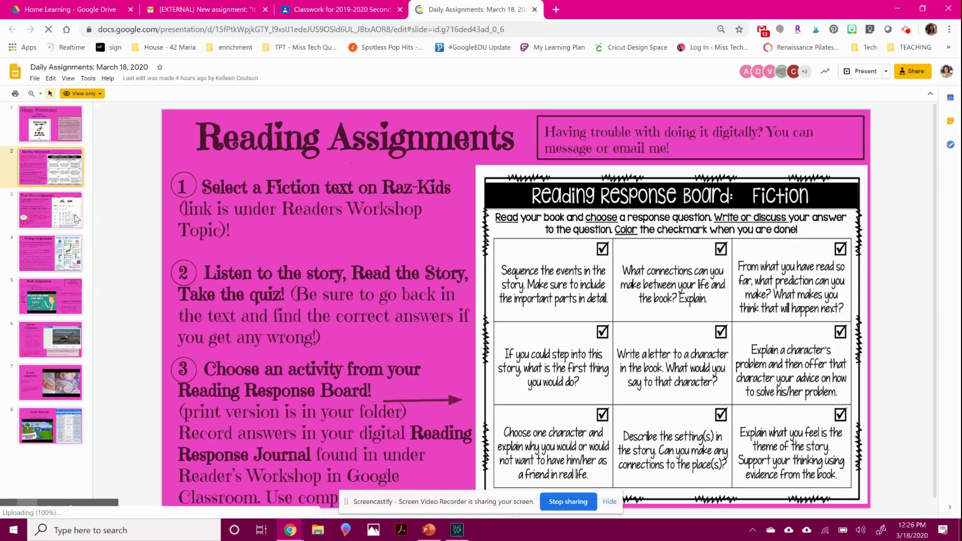
Step: View the Word Work Assignments slide, close the slideshow, and filter Classwork to Readers Workshop posts
click(76, 217)
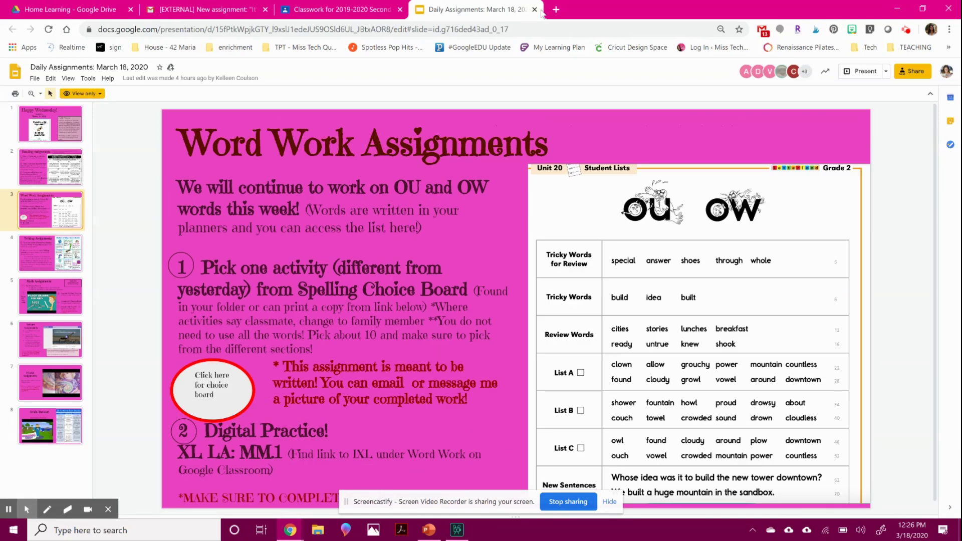
click(535, 10)
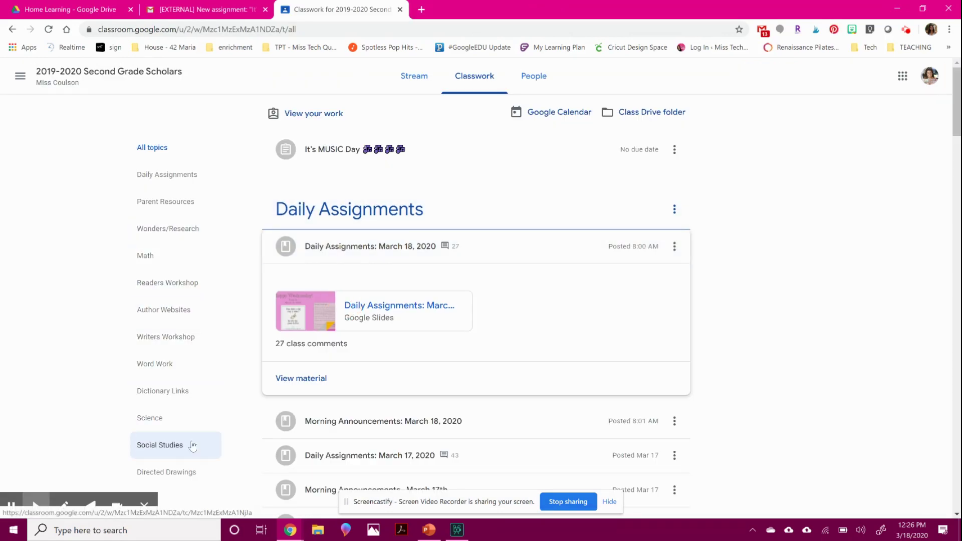
click(195, 294)
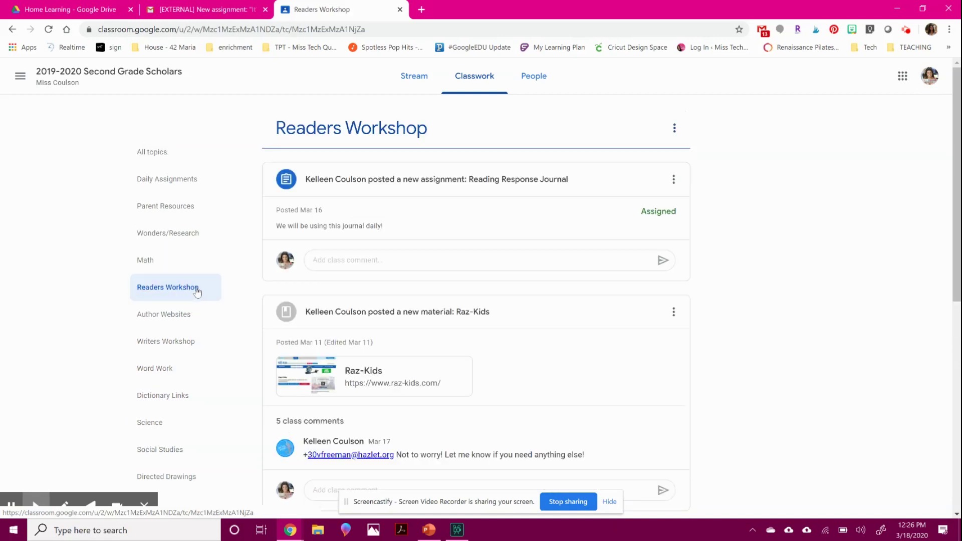
Step: Open the Reading Response Journal assignment and make the student's own copy of it
click(451, 181)
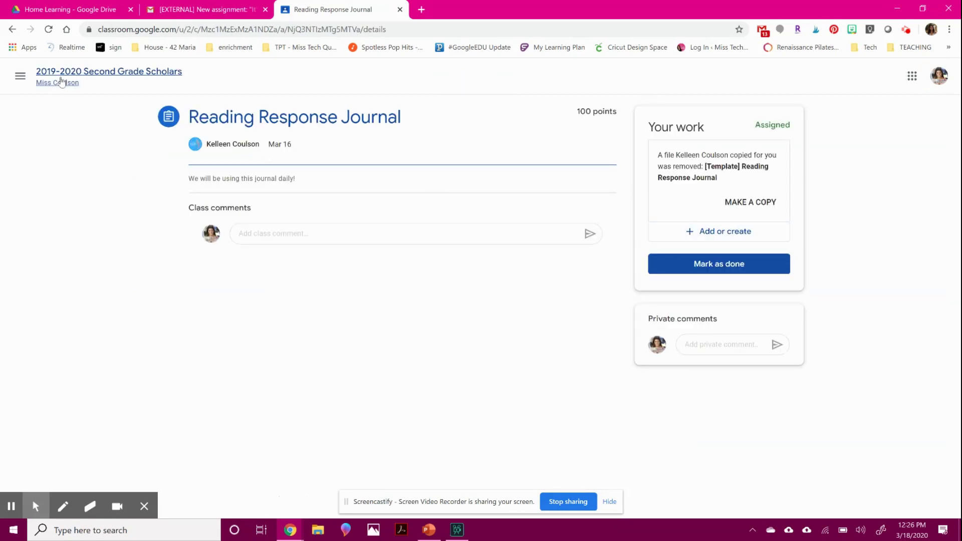
click(771, 207)
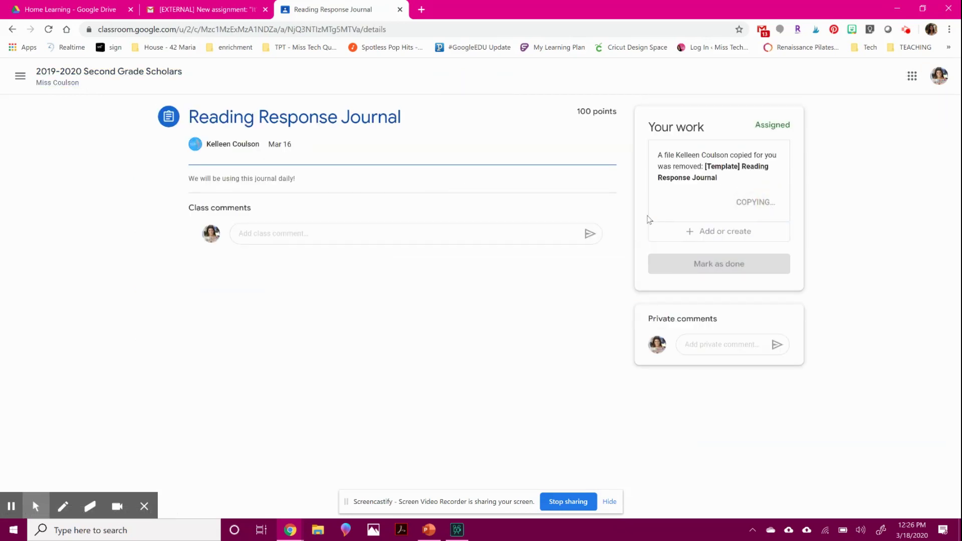
click(10, 506)
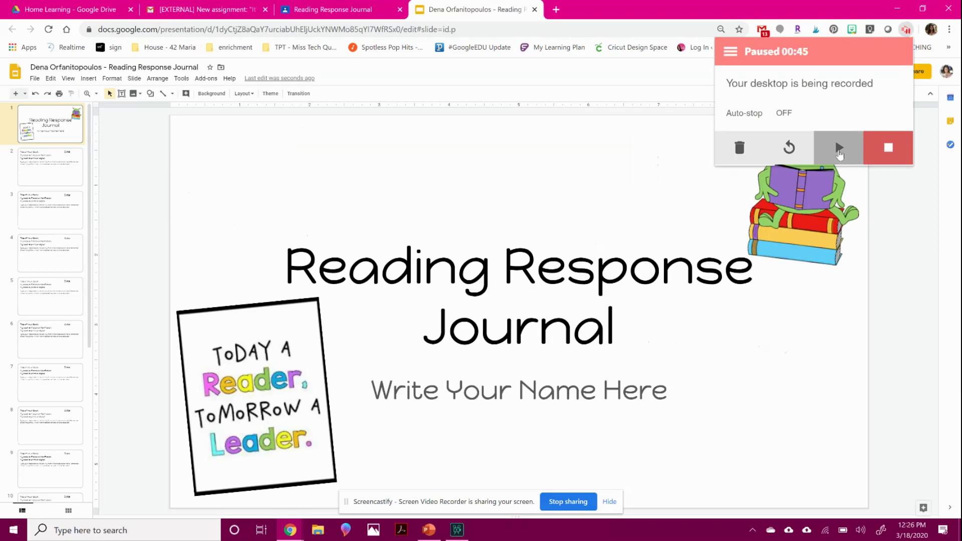
click(836, 147)
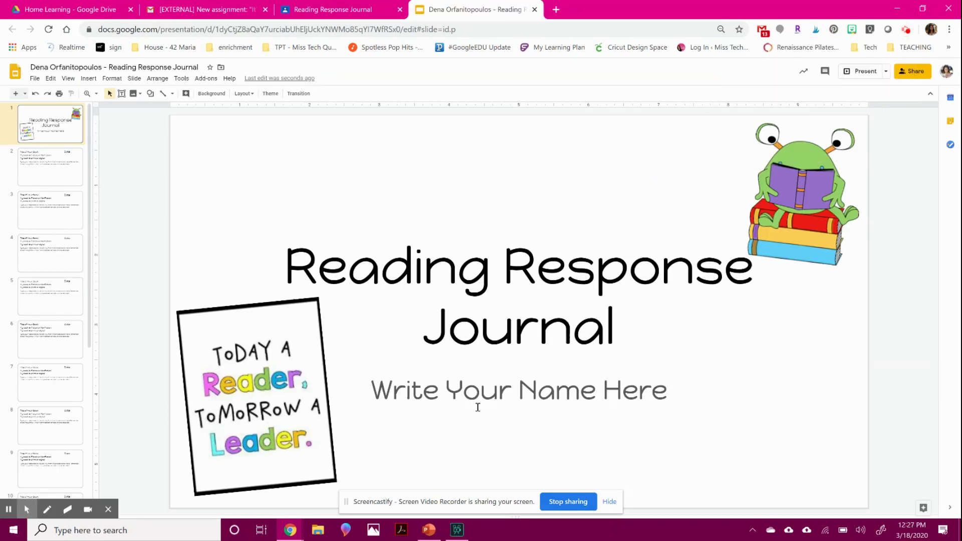
Step: Replace the 'Write Your Name Here' placeholder with the student's name, then move to slide 2
click(433, 388)
triple_click(445, 392)
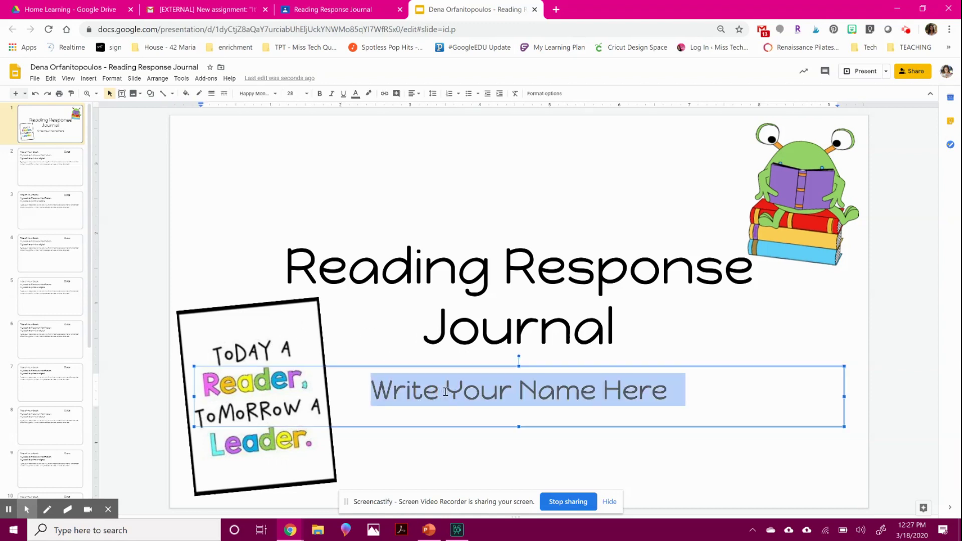
double_click(445, 391)
text(Dena)
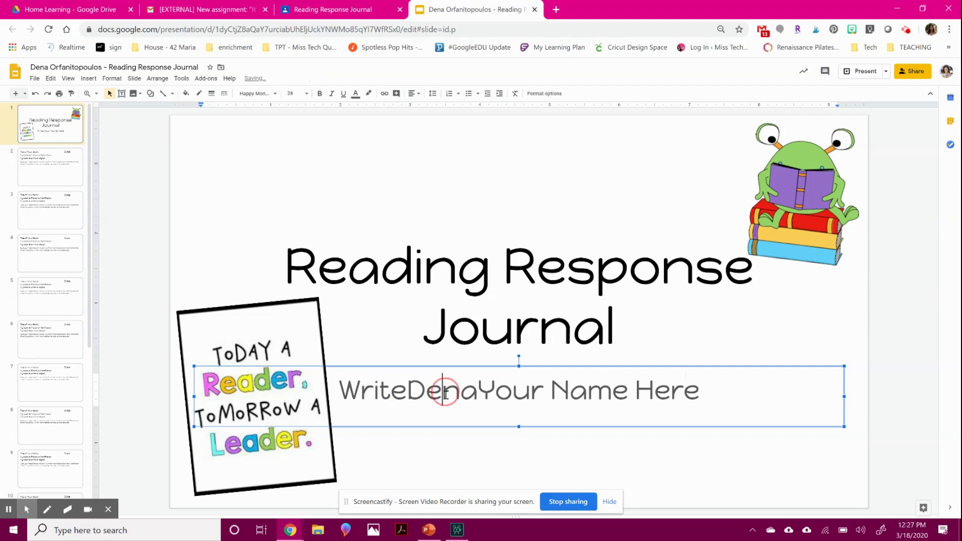
double_click(445, 393)
triple_click(445, 394)
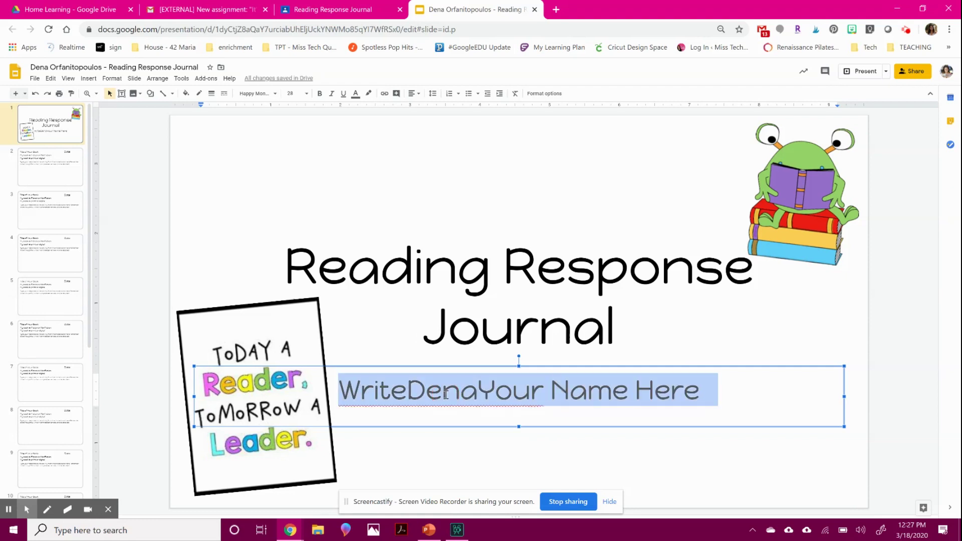
text(Dena)
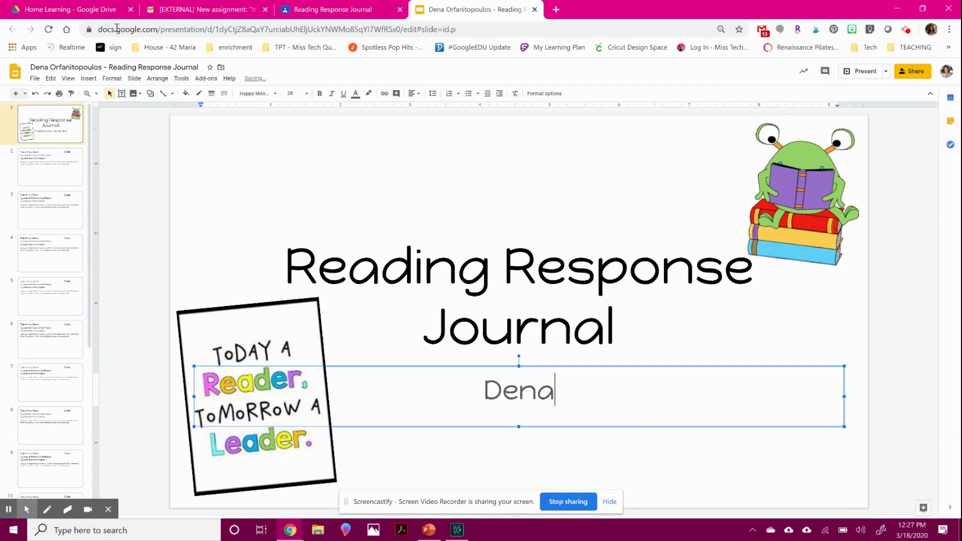
click(43, 154)
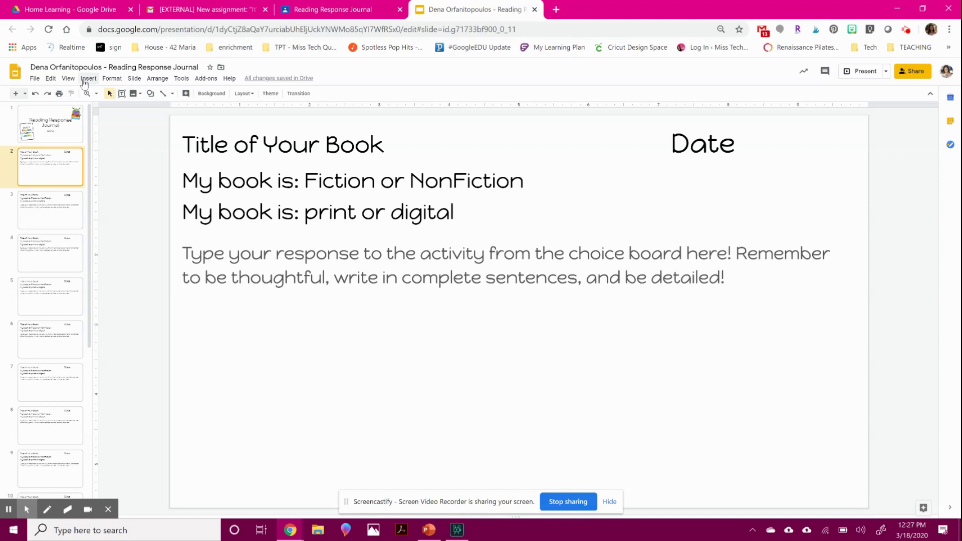
Step: Try uploading an image from the computer's Downloads folder, then cancel without inserting anything
click(89, 78)
mouse_move(103, 94)
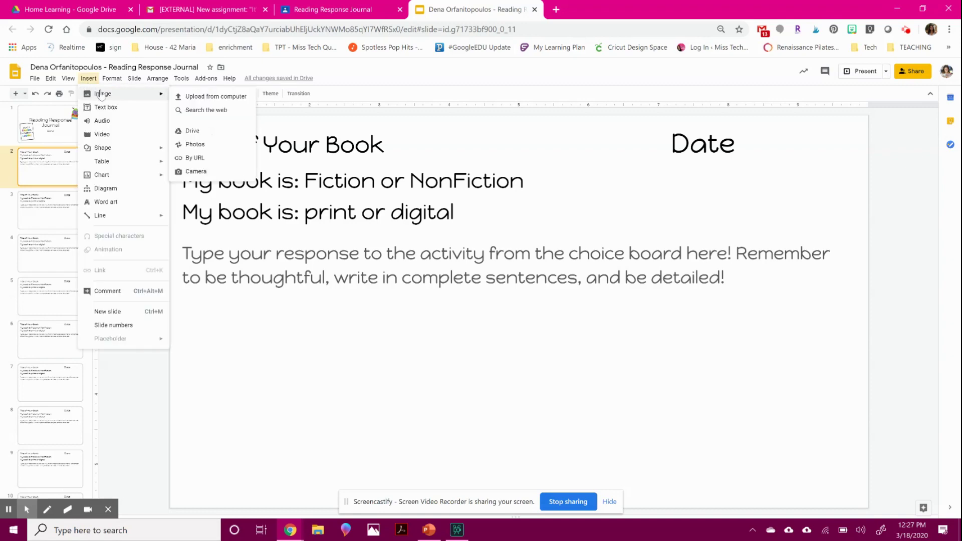
click(193, 100)
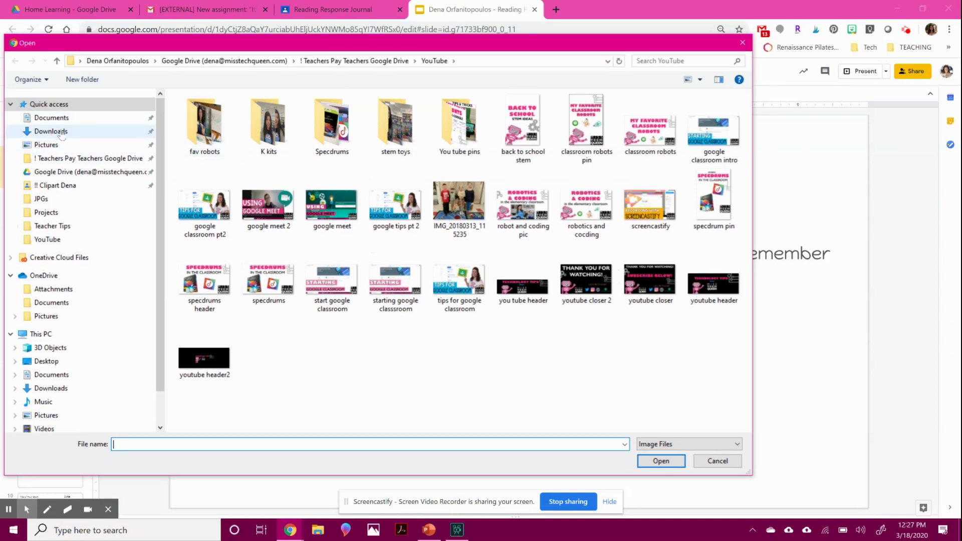
click(55, 131)
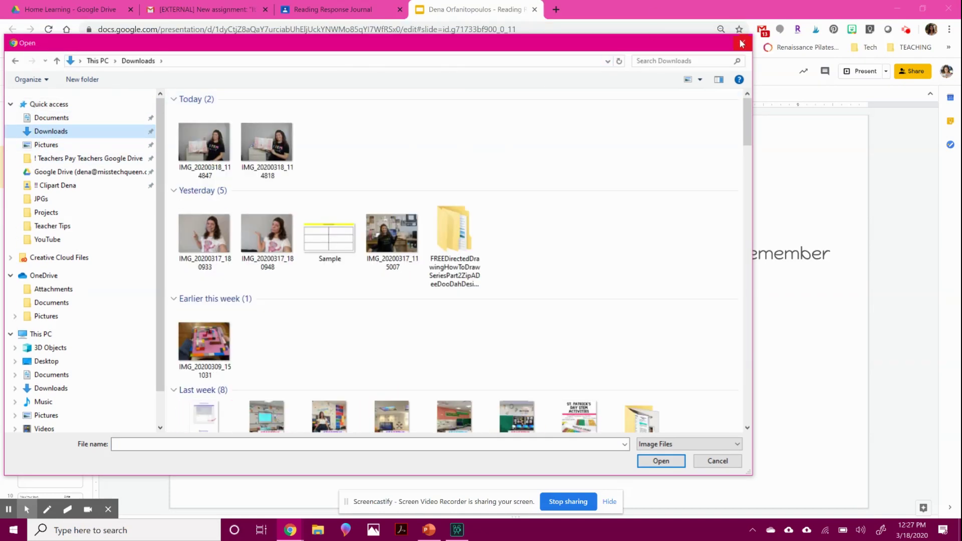
click(742, 44)
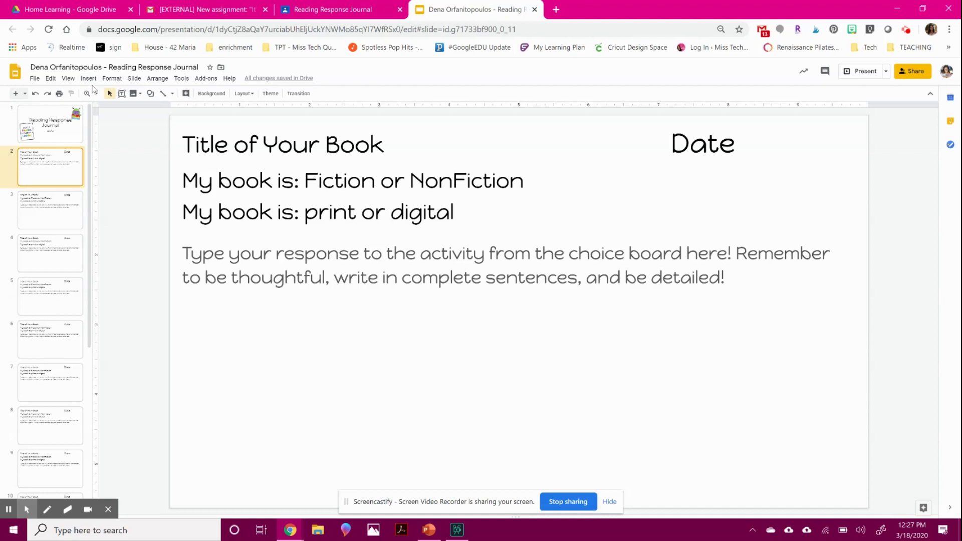
Step: Look for an image in Google Drive, close that panel without inserting, and reopen Insert
click(90, 80)
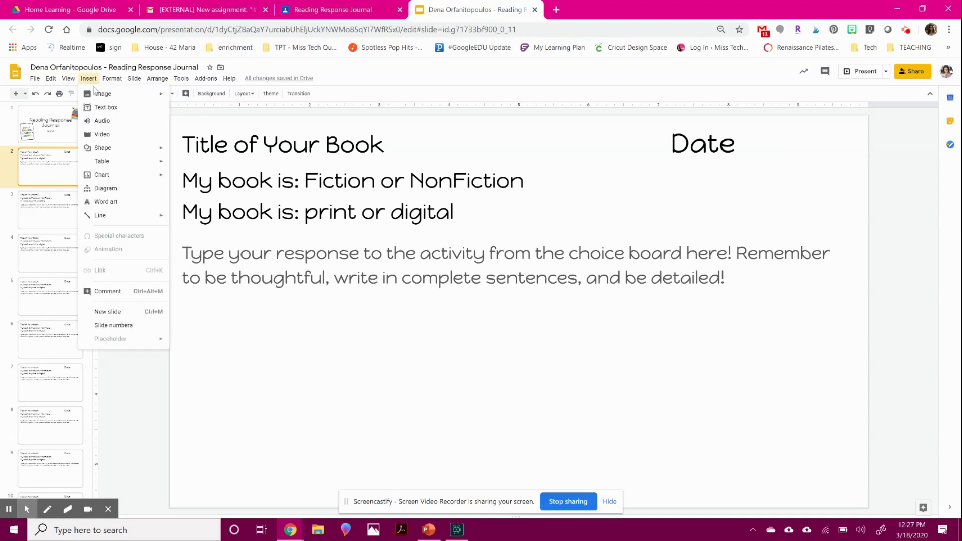
mouse_move(98, 94)
click(192, 131)
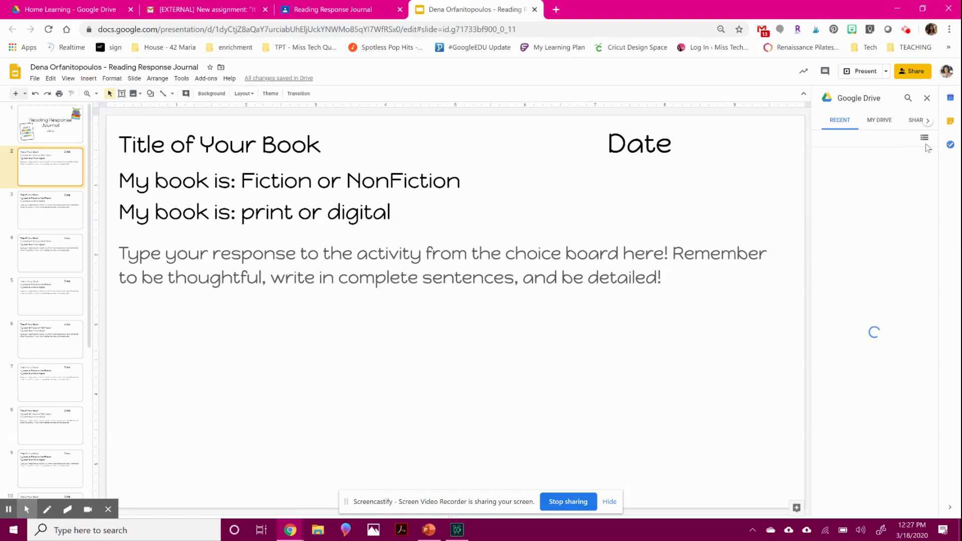
click(927, 98)
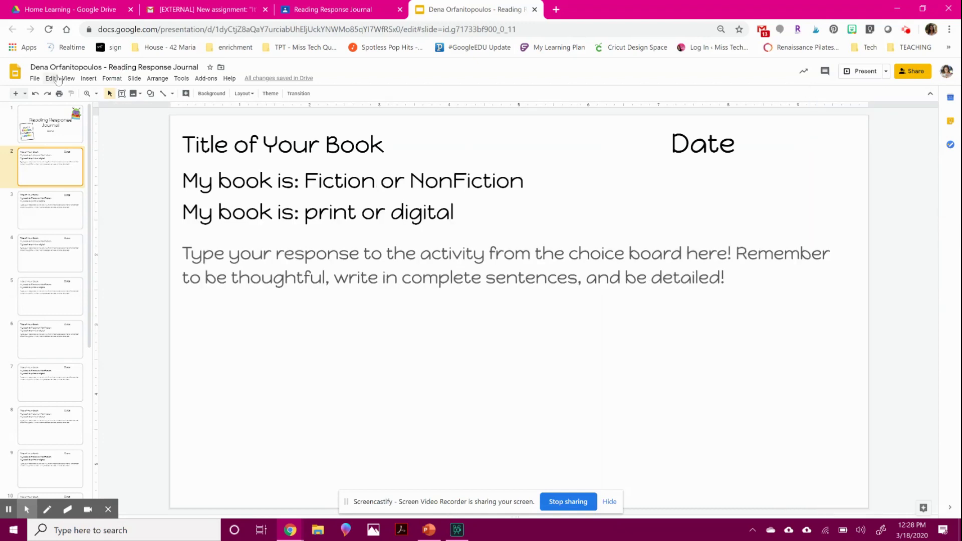
click(88, 78)
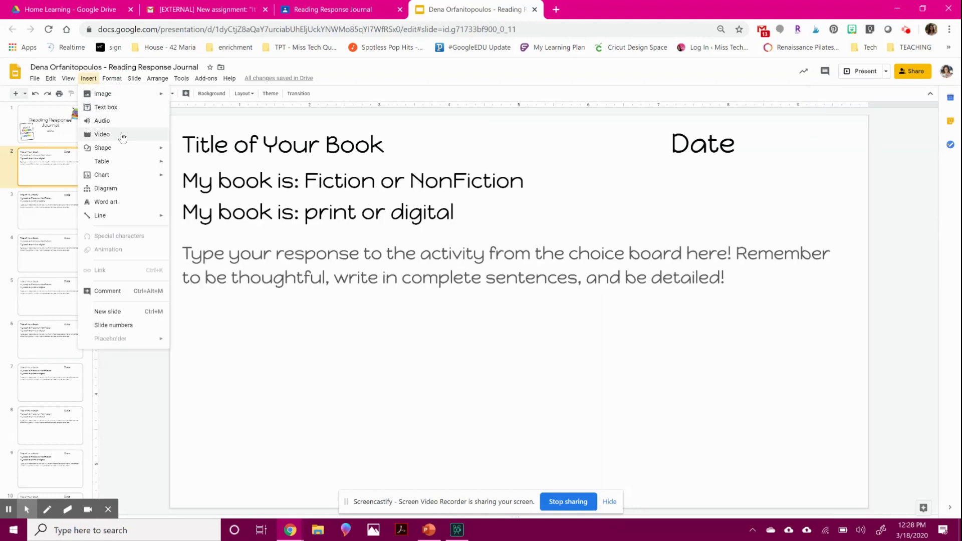
click(102, 134)
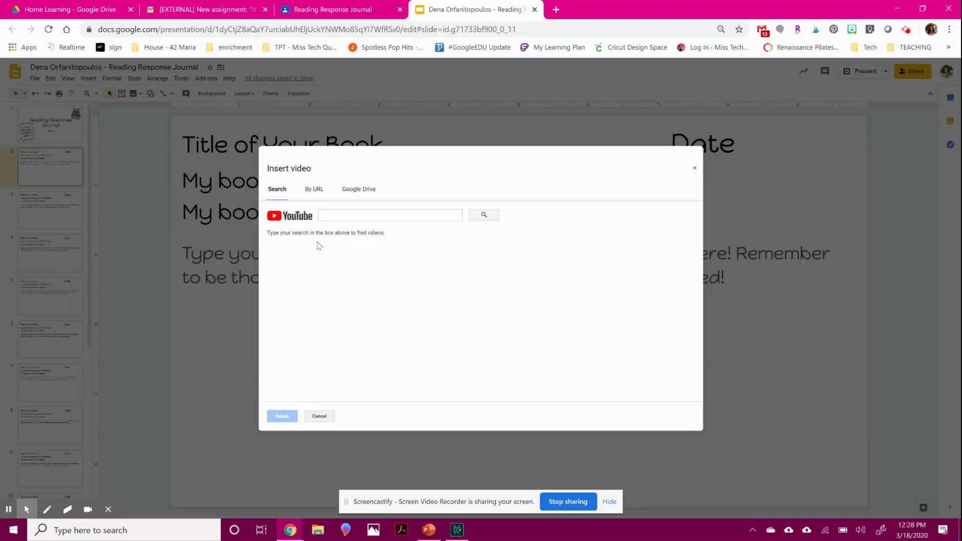
click(358, 189)
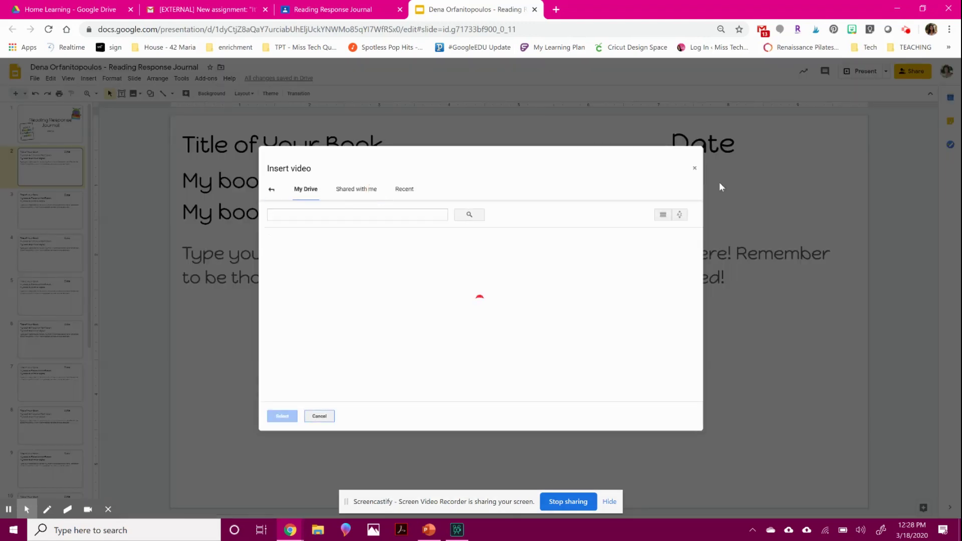
click(695, 168)
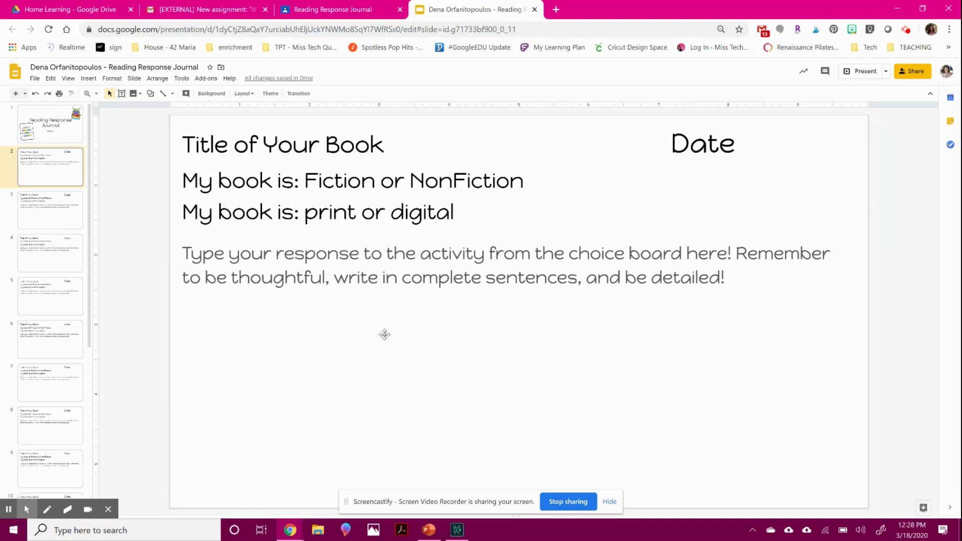
click(95, 80)
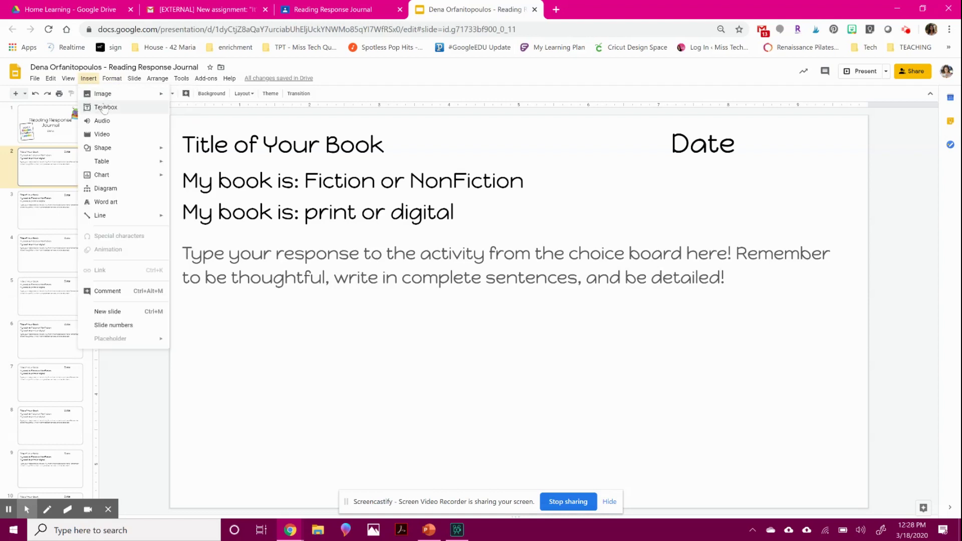
Step: Choose the oval from the Insert > Shape > Shapes palette
mouse_move(132, 152)
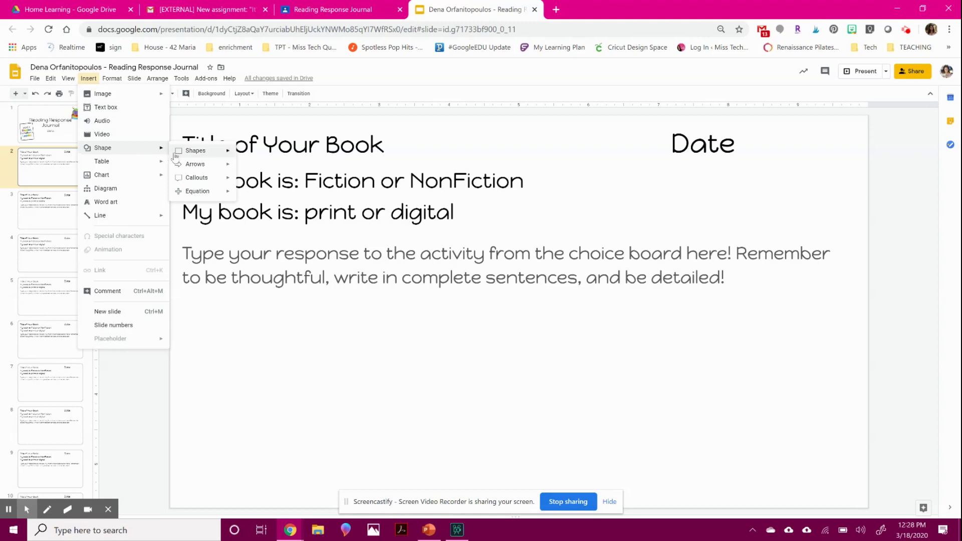
mouse_move(176, 158)
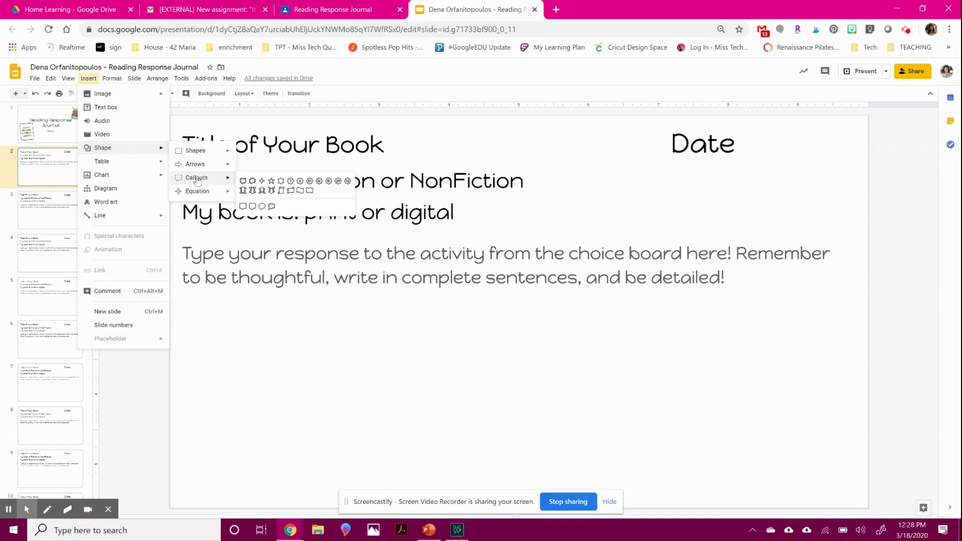
mouse_move(205, 189)
mouse_move(216, 157)
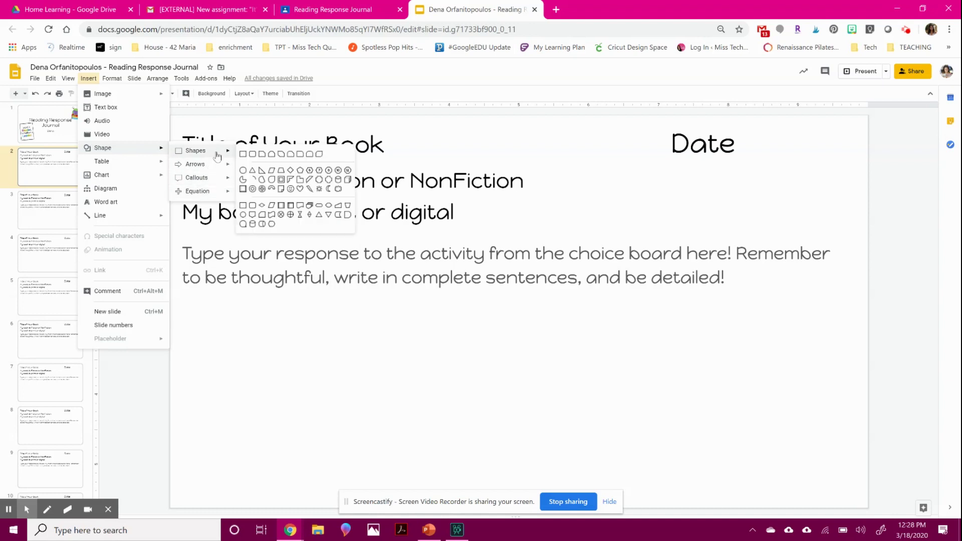
click(243, 170)
Step: Draw a circle below the response prompt and fill it yellow
drag(212, 324, 327, 438)
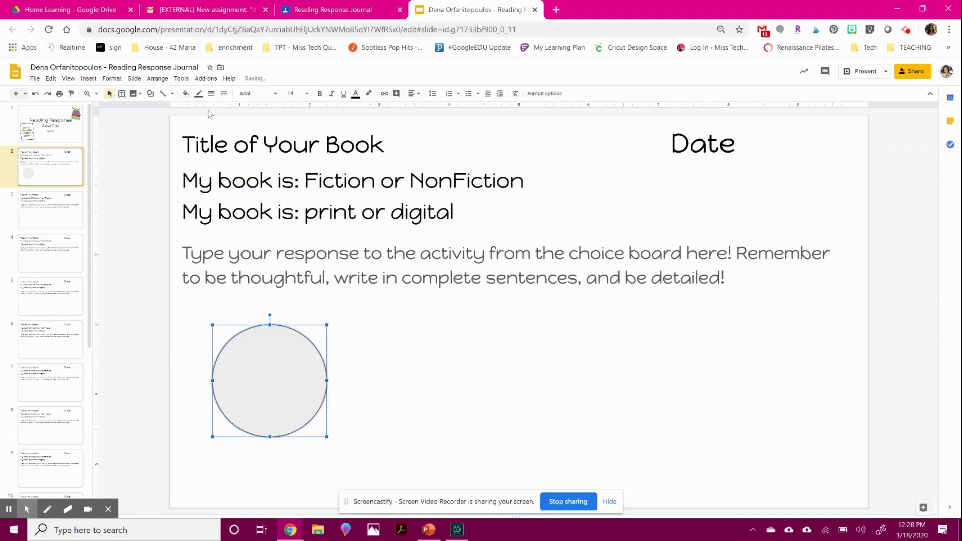
click(186, 93)
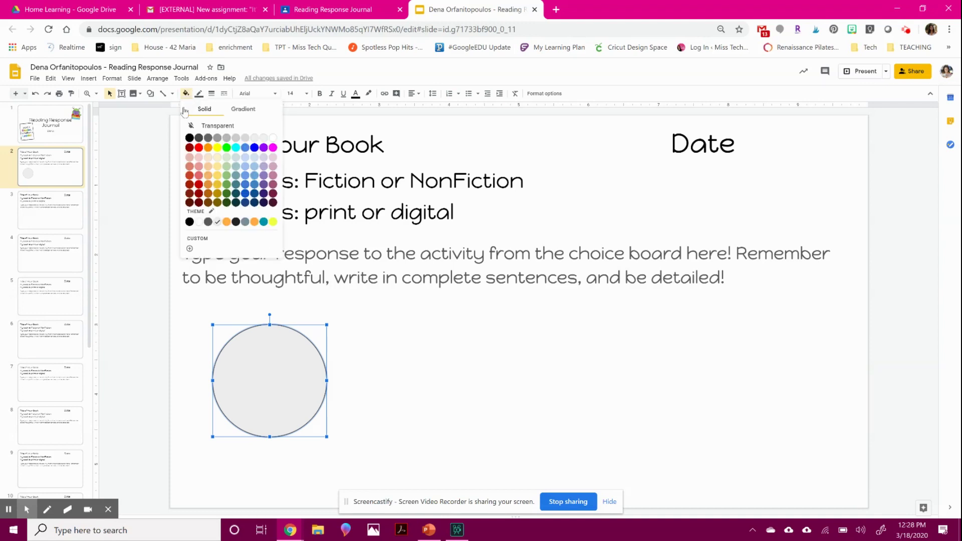
click(217, 147)
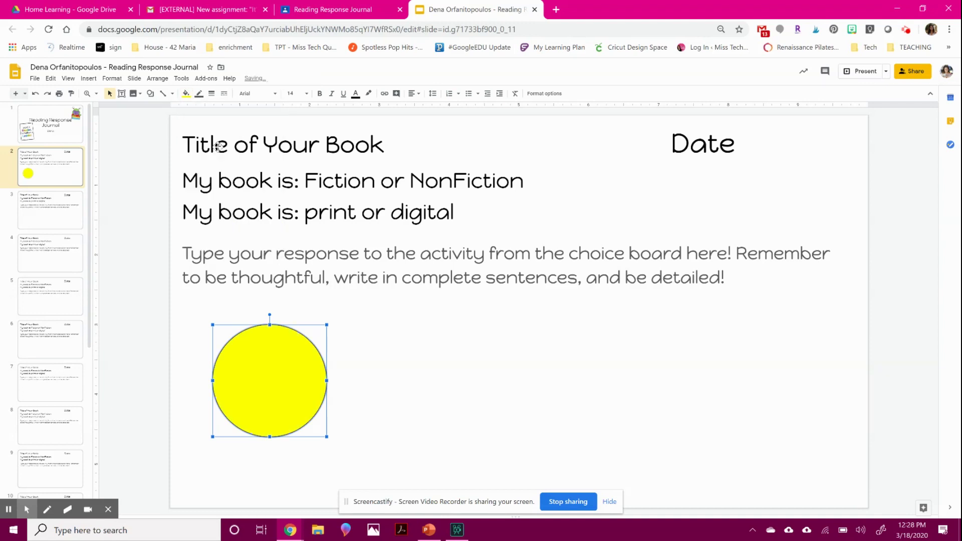
Step: Give the circle a purple outline with a thicker border weight
click(199, 94)
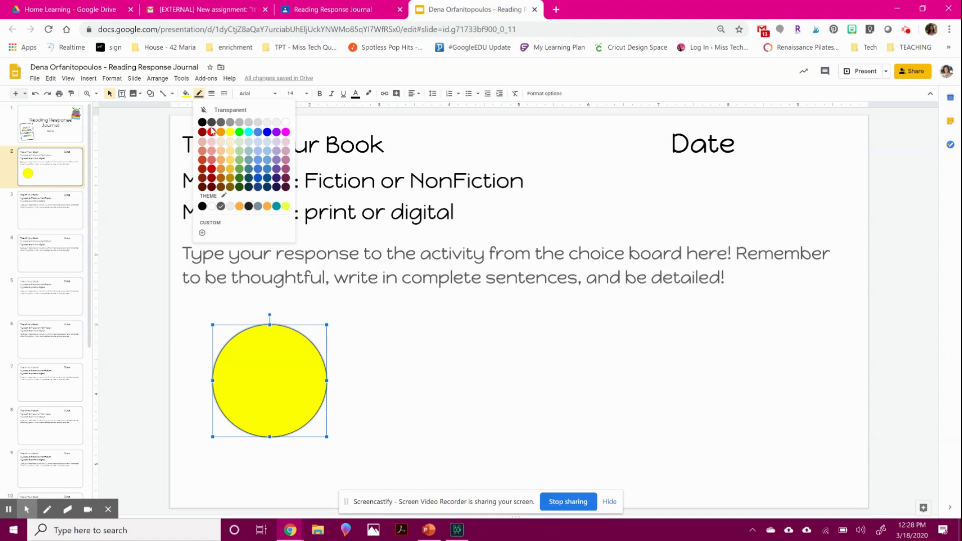
click(276, 132)
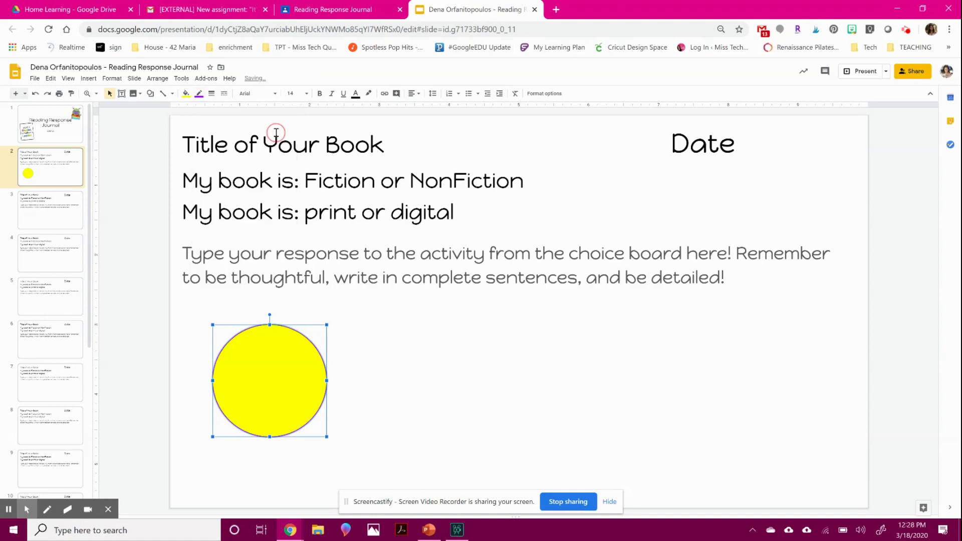
click(213, 94)
click(215, 98)
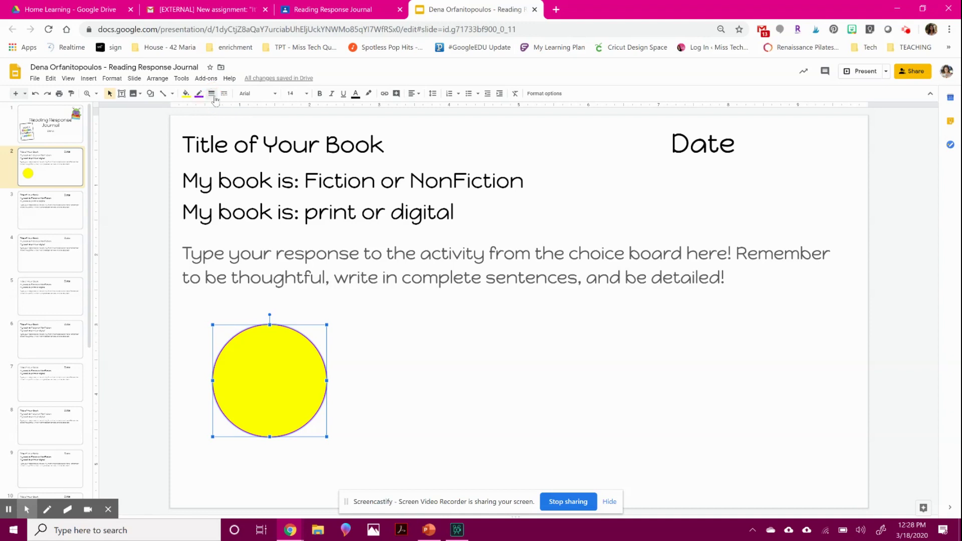
click(214, 99)
click(230, 159)
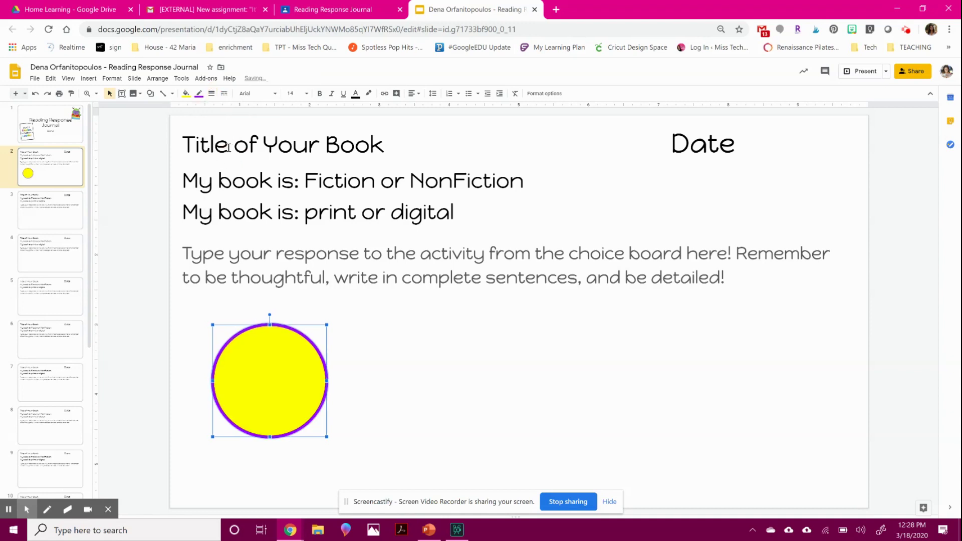
Step: Make all of slide 2's response-writing prompt text bold, leaving its font and colour unchanged
click(148, 171)
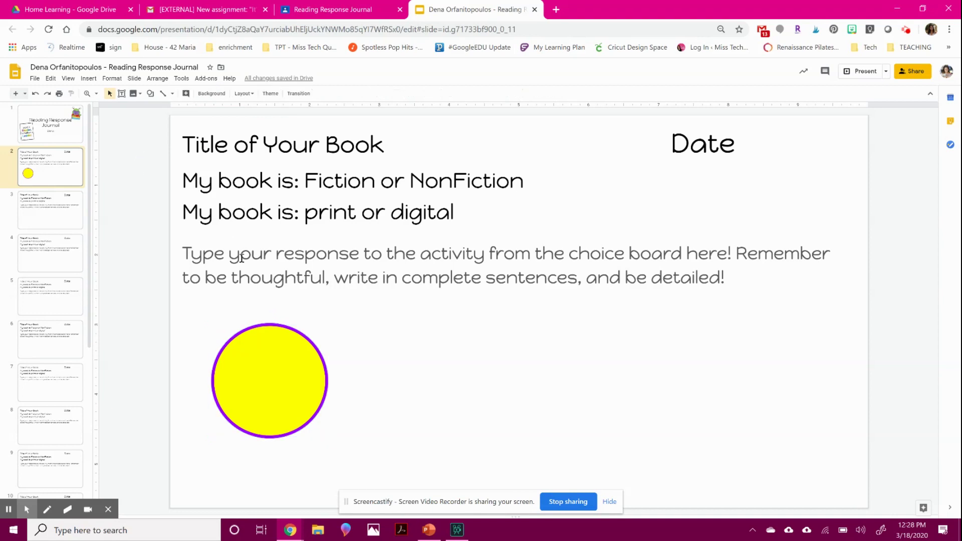
click(290, 257)
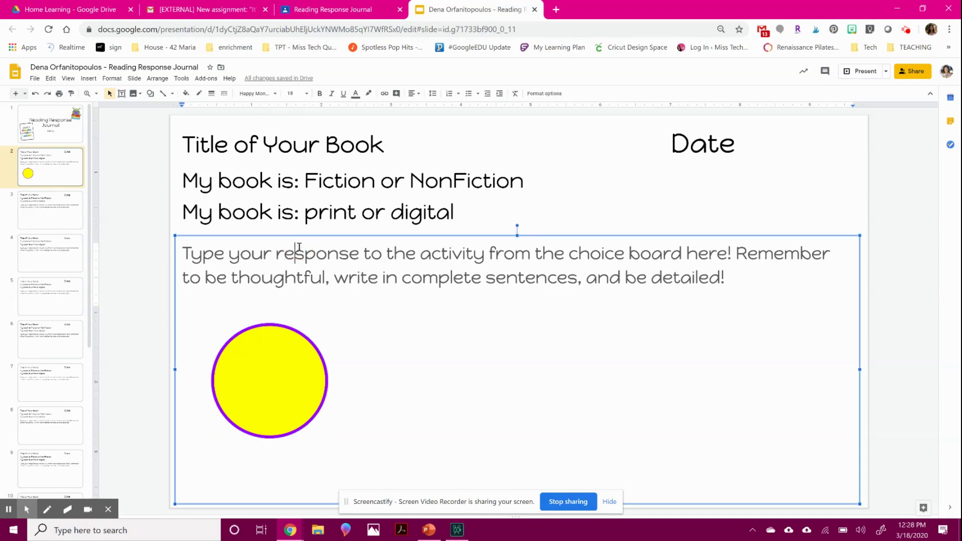
key(ctrl+a)
click(257, 93)
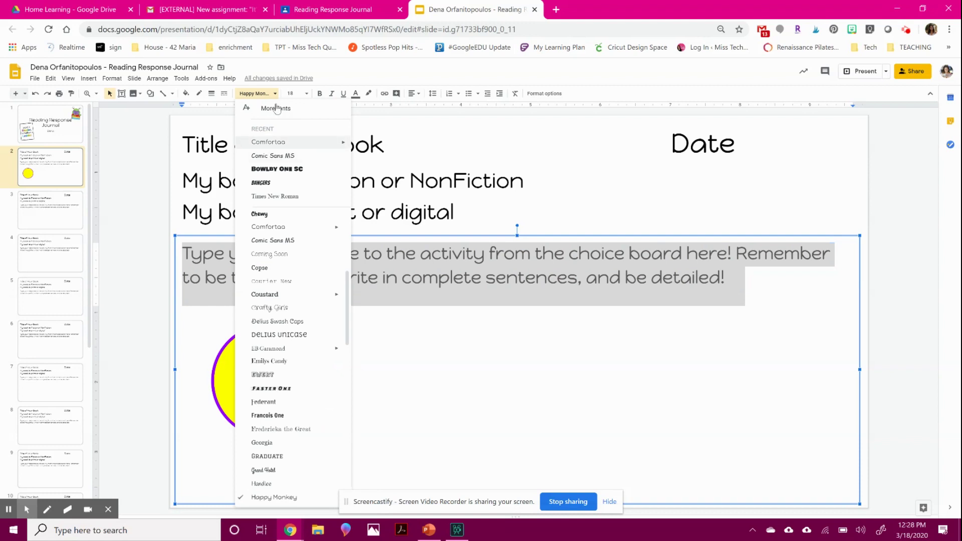
click(316, 95)
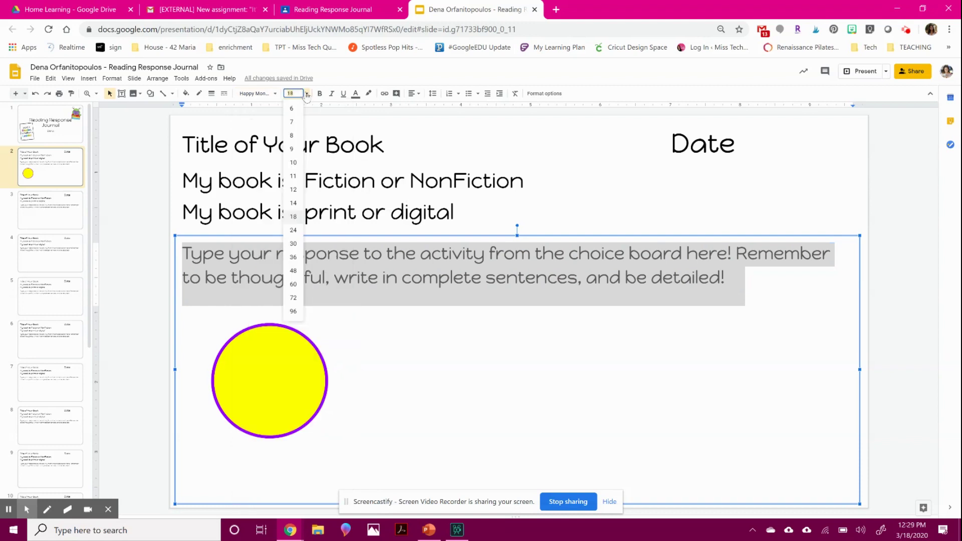
click(321, 94)
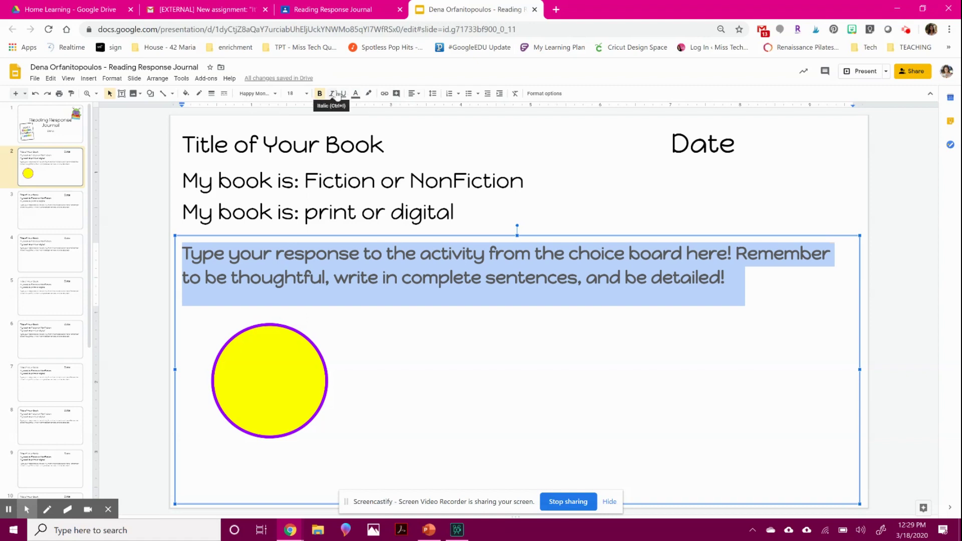
click(331, 94)
click(331, 94)
click(355, 94)
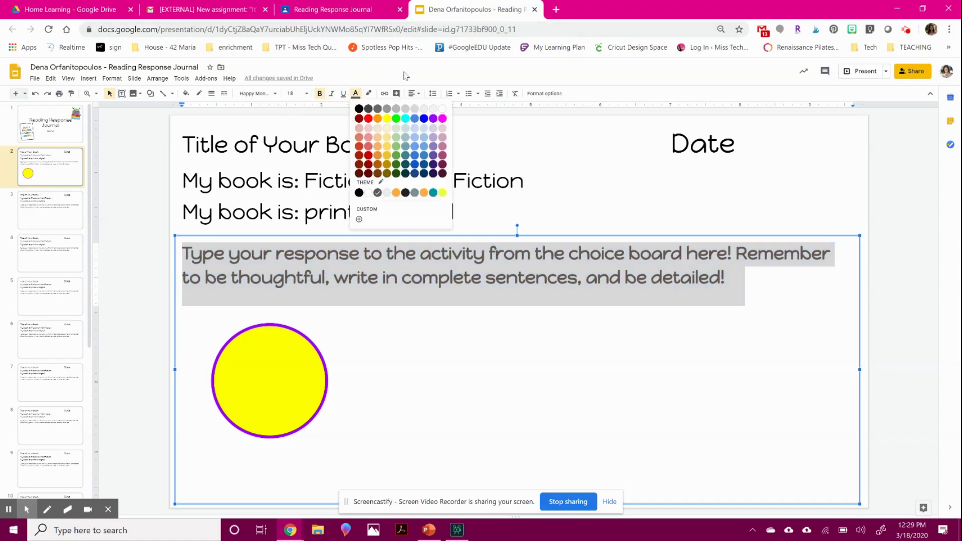
click(381, 86)
click(139, 188)
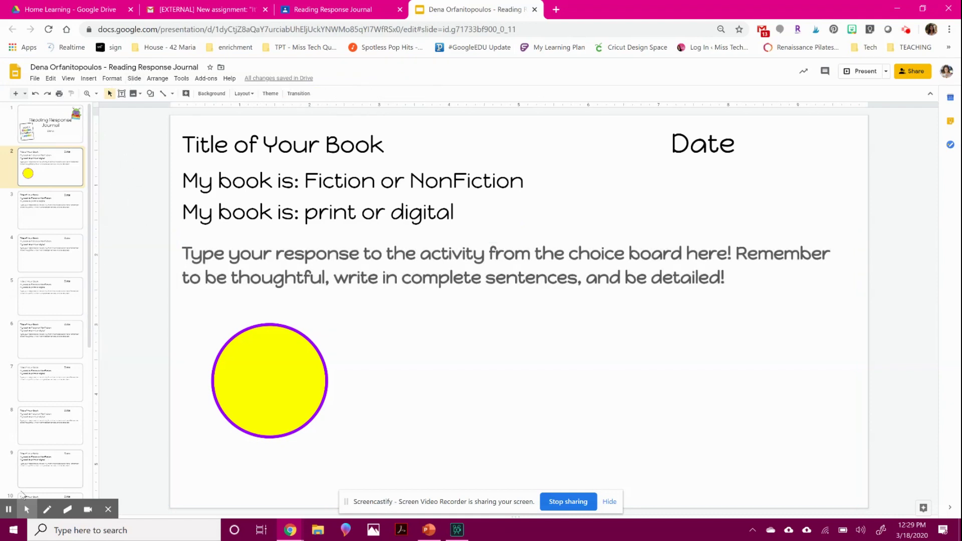
Step: Close the Slides journal and turn in the Reading Response Journal, confirming in the dialog
key(ctrl+w)
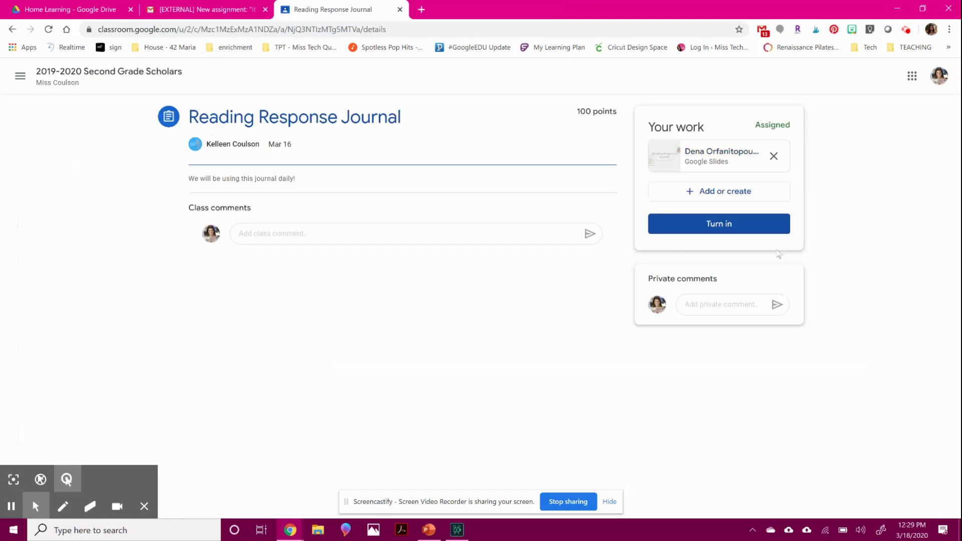
click(728, 222)
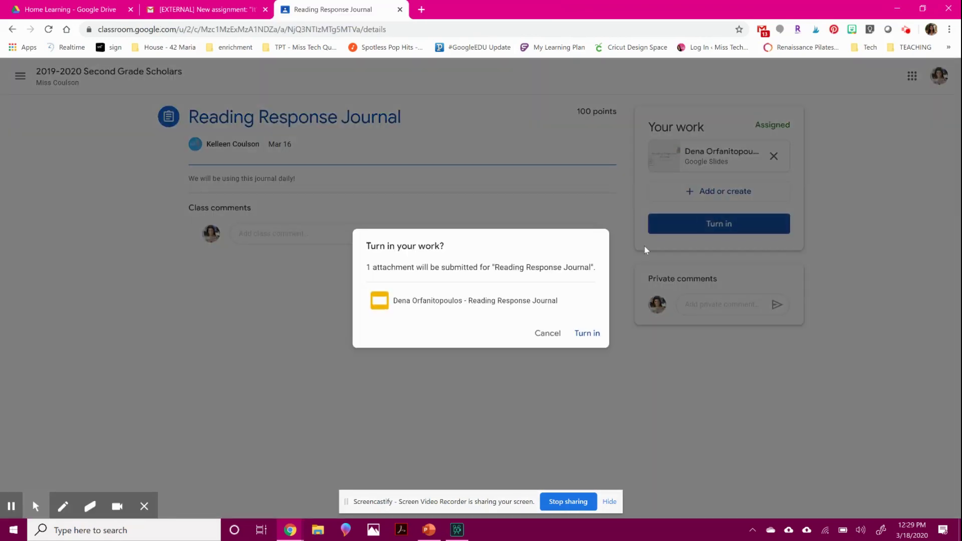
click(548, 335)
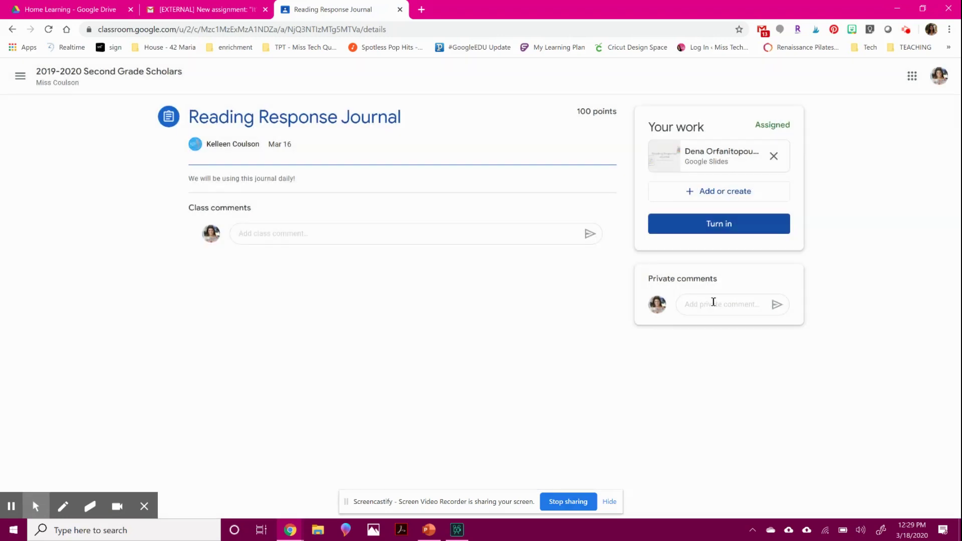
click(716, 304)
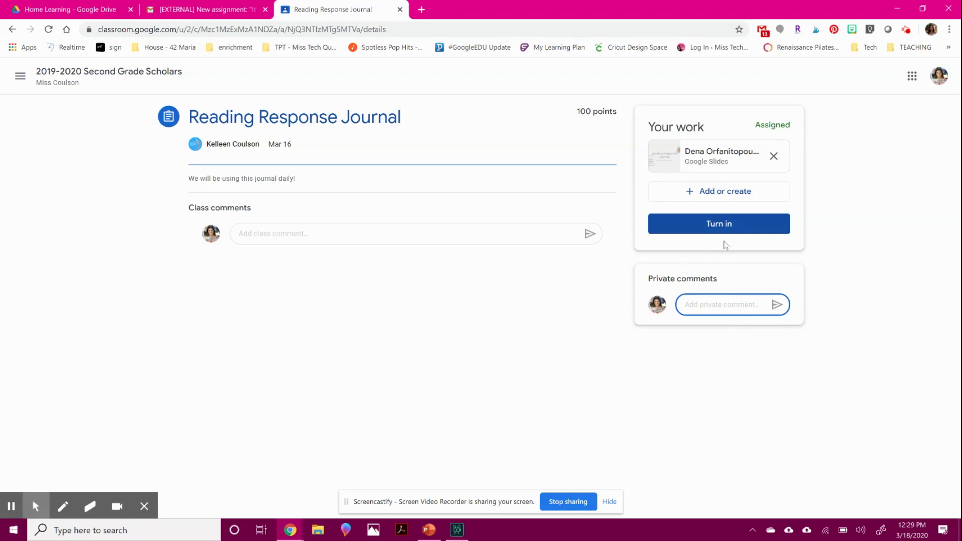
click(735, 224)
click(594, 334)
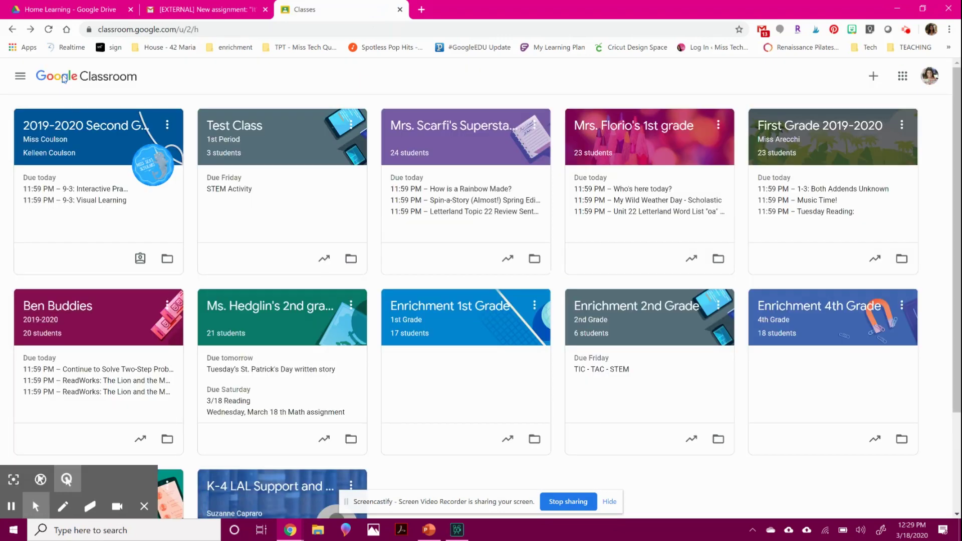
Step: View the week's calendar and the 9-3: Interactive Practice Buddy assignment, then go to the To-do page
click(20, 75)
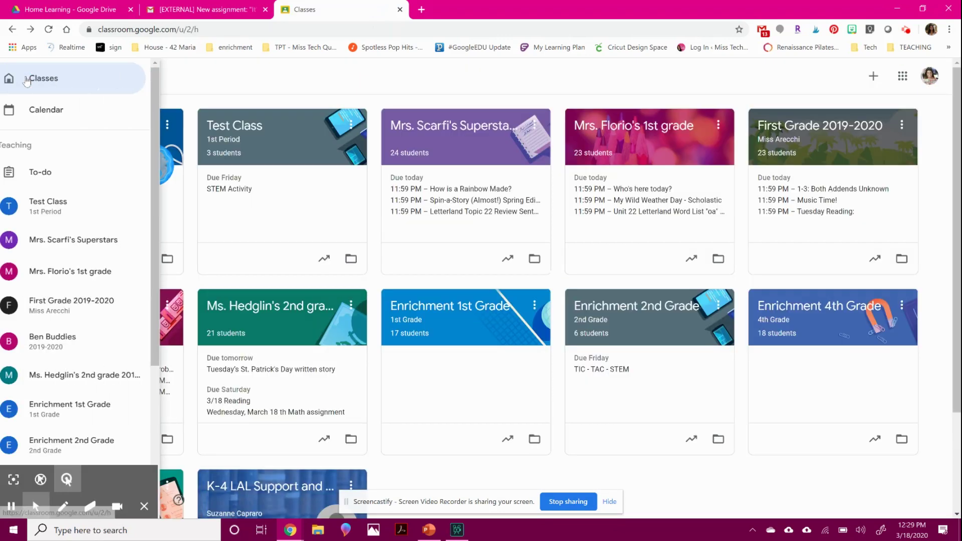
click(82, 111)
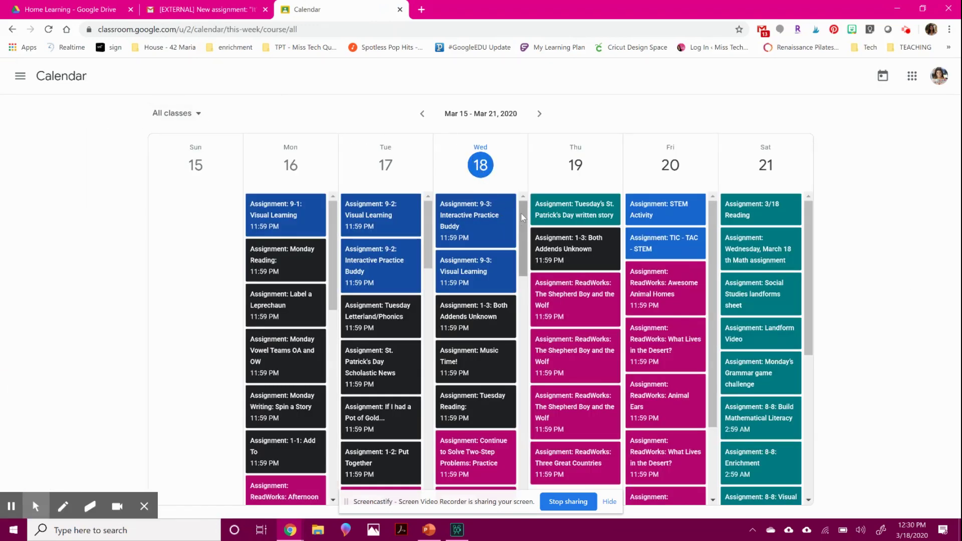
mouse_move(523, 209)
mouse_down()
mouse_move(517, 323)
mouse_move(524, 203)
mouse_up()
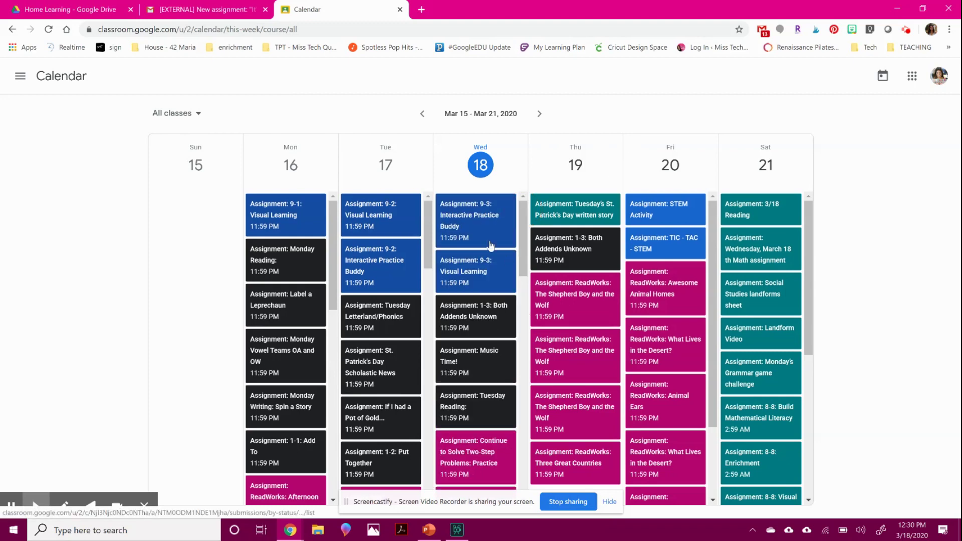
click(486, 221)
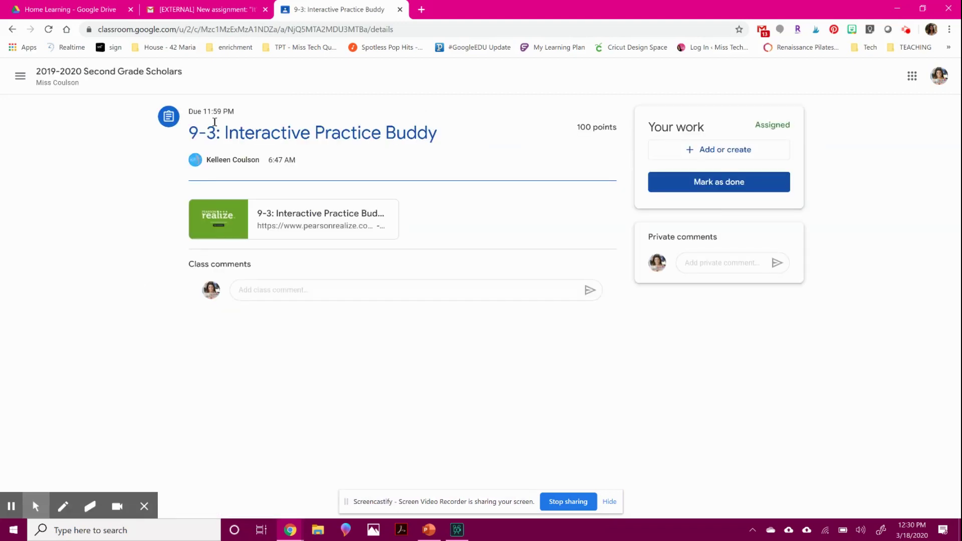
click(19, 76)
click(48, 186)
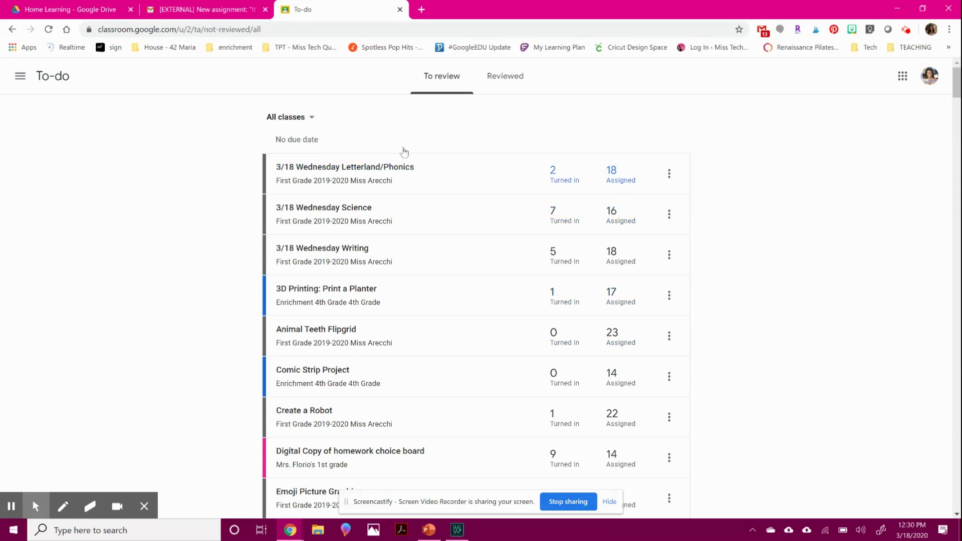
Step: Check the Reviewed and To review lists, then return to the Classes home page
click(498, 77)
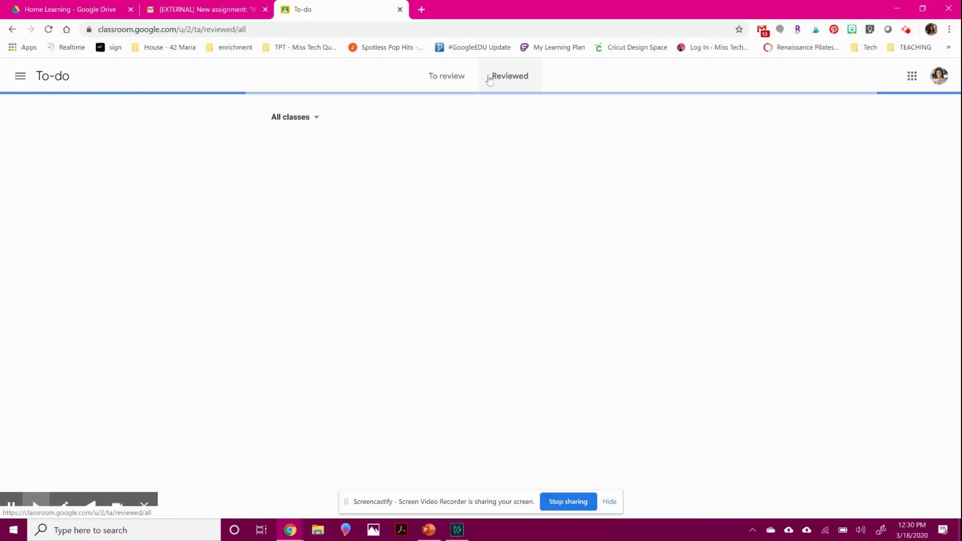
click(473, 78)
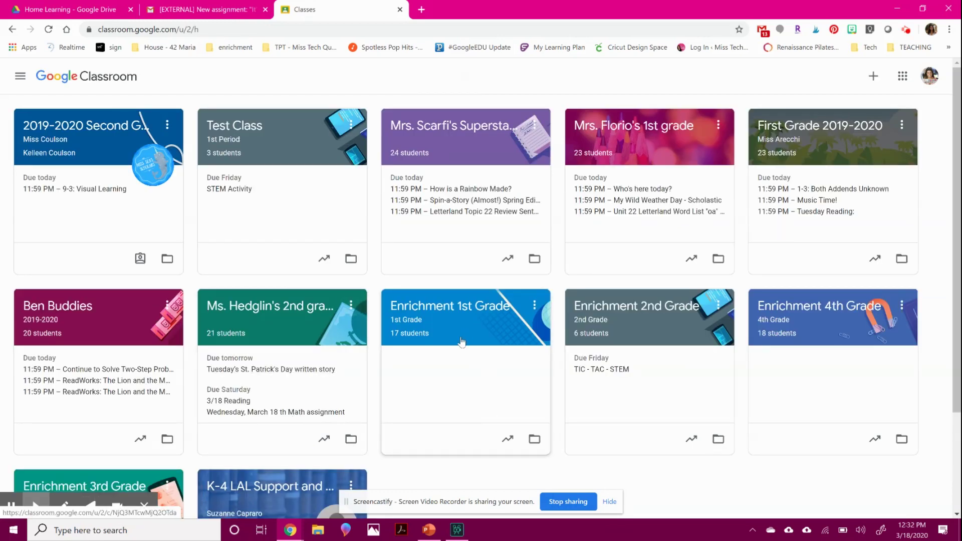
mouse_move(7, 501)
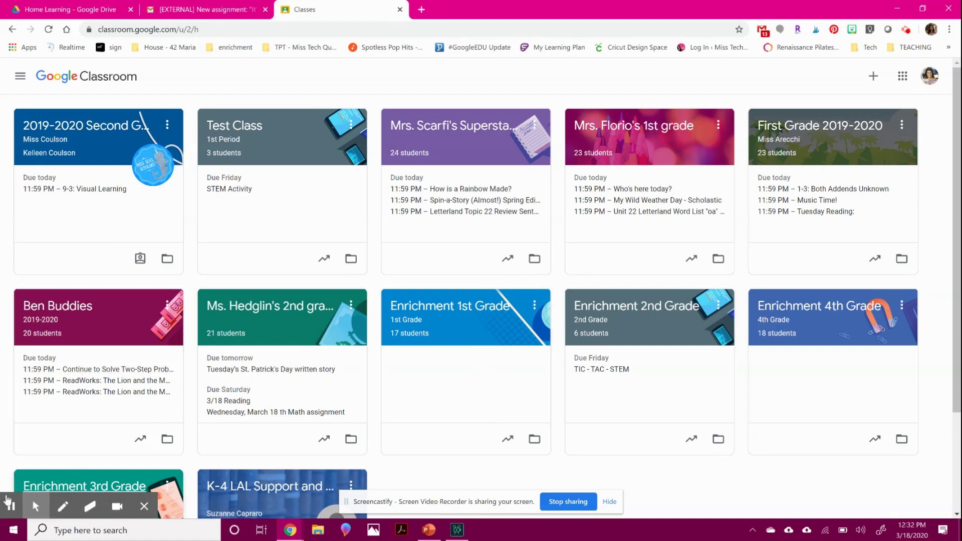